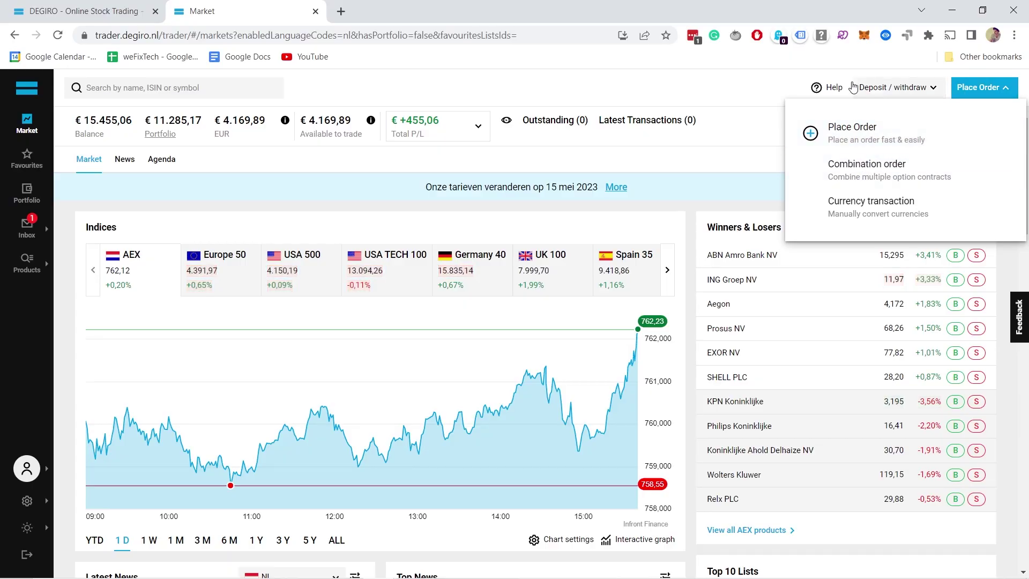
- Open the deposit options, view the bank details for a manual transfer to DEGIRO, and close the dialog
{"action": "left_click", "coordinate": [853, 87]}
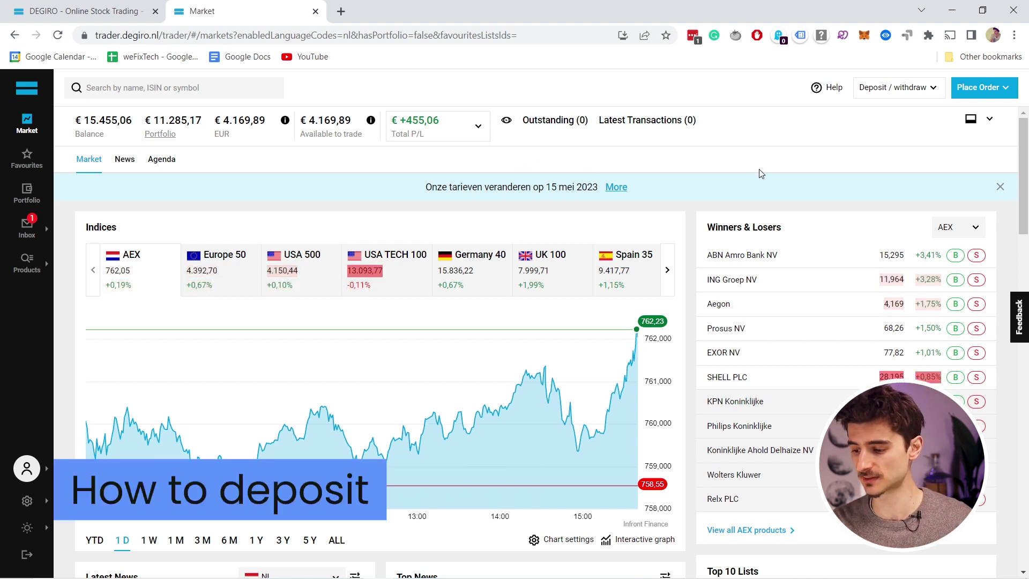
{"action": "left_click", "coordinate": [892, 88]}
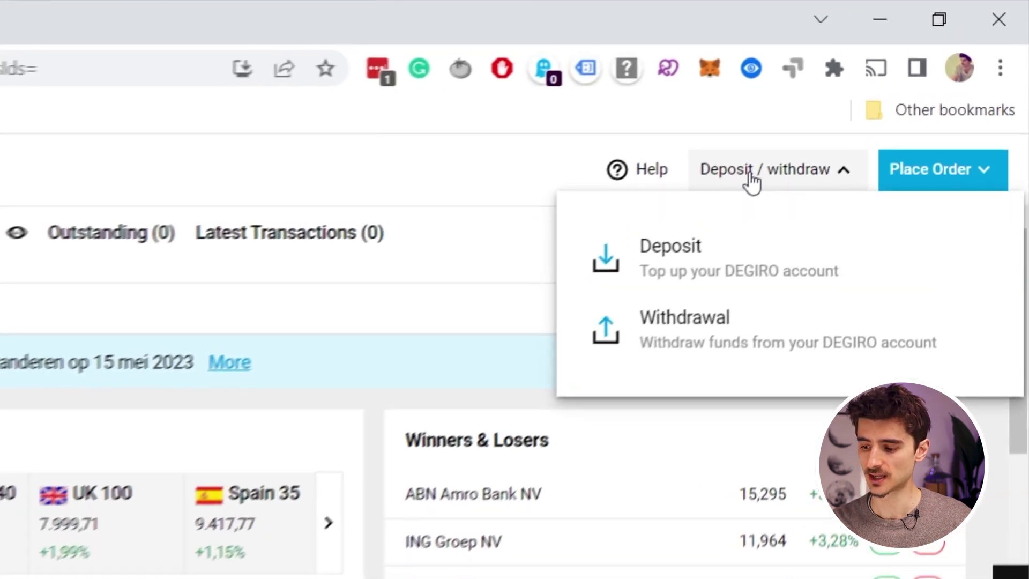
{"action": "left_click", "coordinate": [733, 217]}
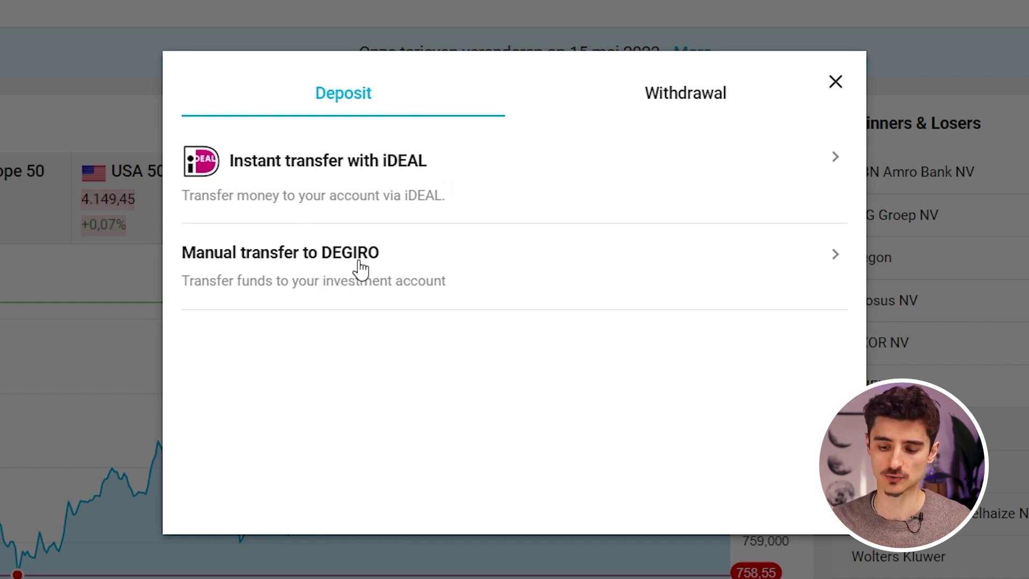
{"action": "left_click", "coordinate": [299, 271]}
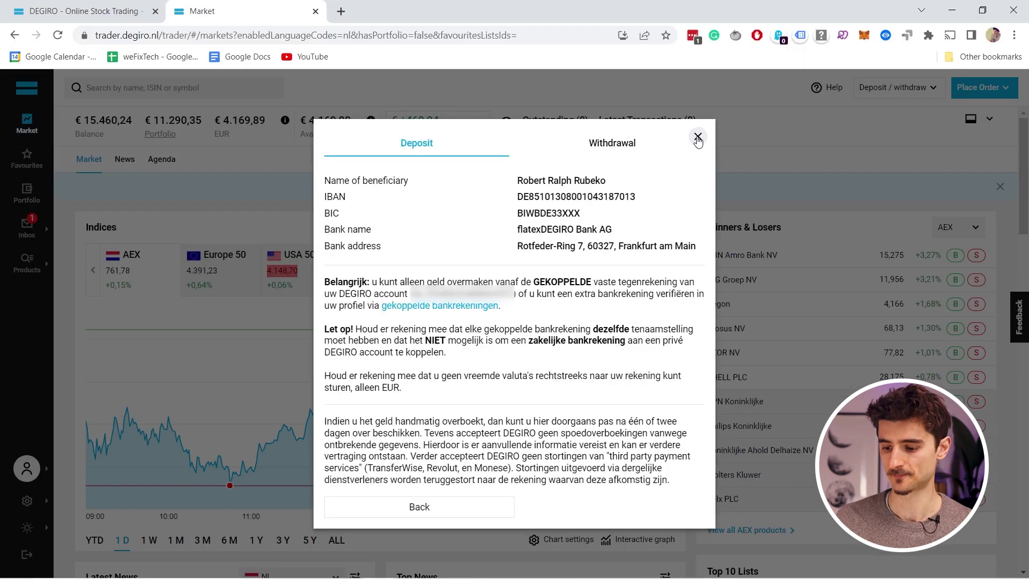
{"action": "left_click", "coordinate": [734, 63]}
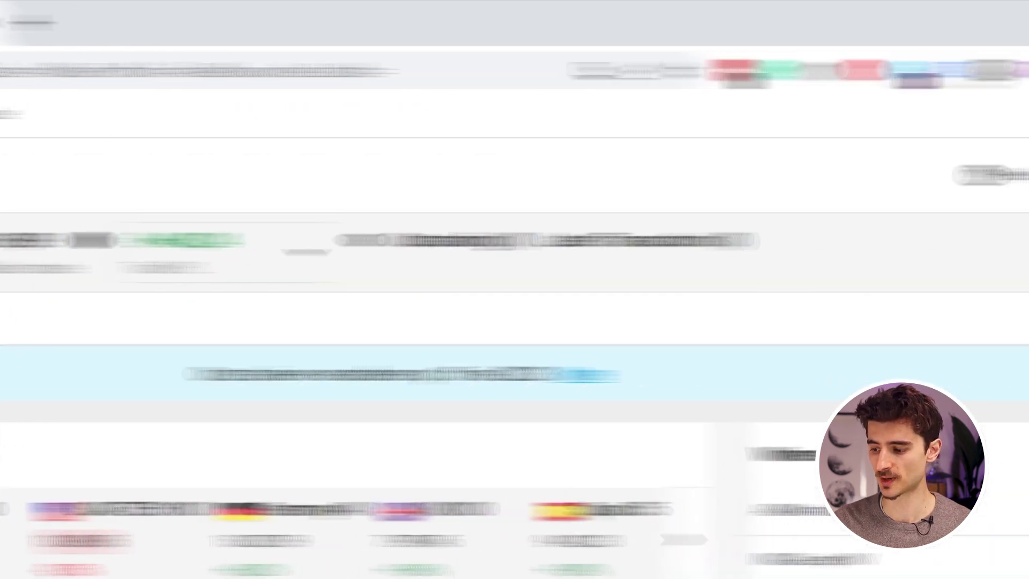
{"action": "left_click", "coordinate": [953, 239]}
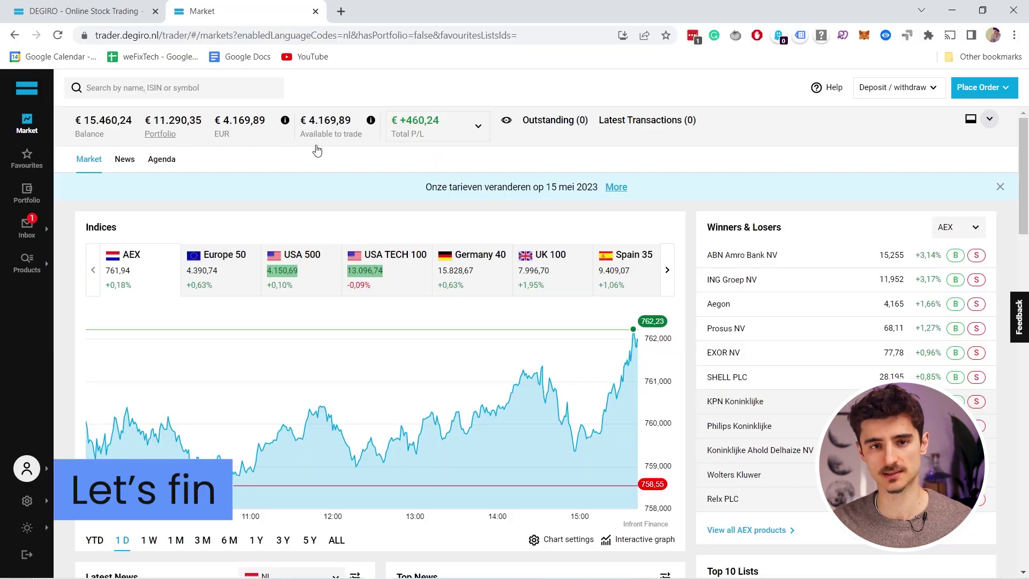
- Search for "tesla", list all results in Shares, and open the Tesla Inc listing on the XET exchange
{"action": "left_click", "coordinate": [196, 88]}
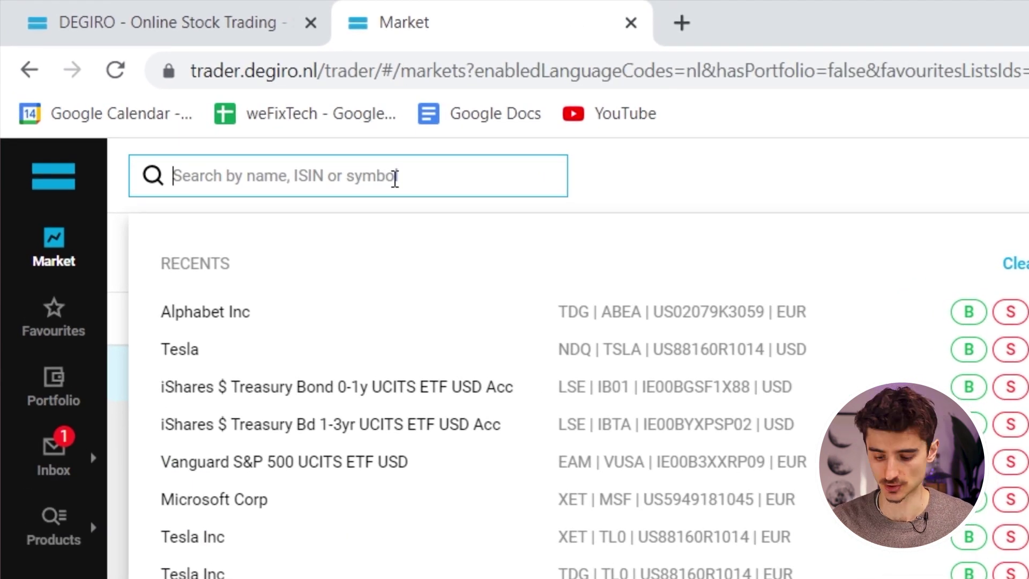
{"action": "type", "text": "tesla"}
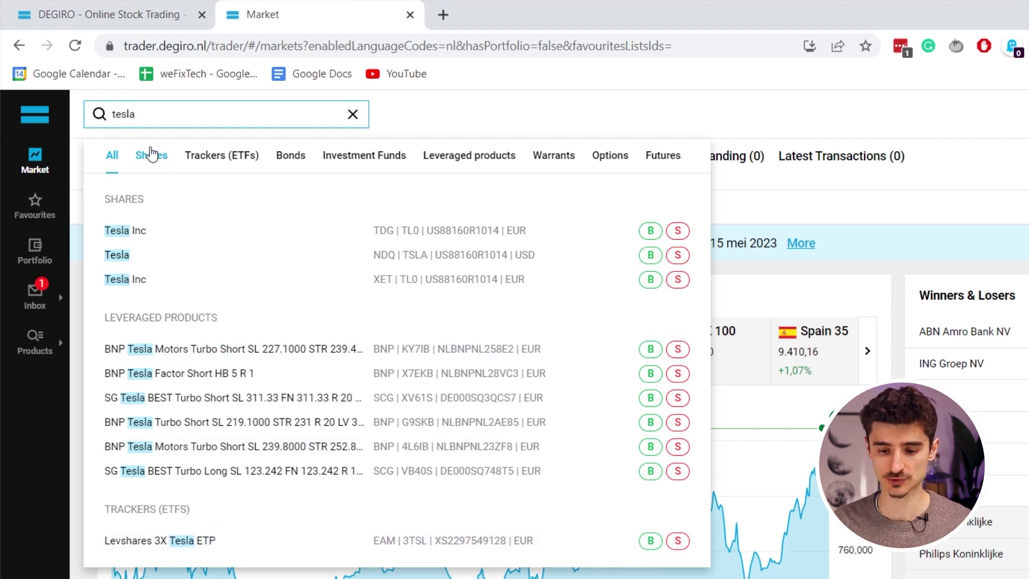
{"action": "left_click", "coordinate": [159, 158]}
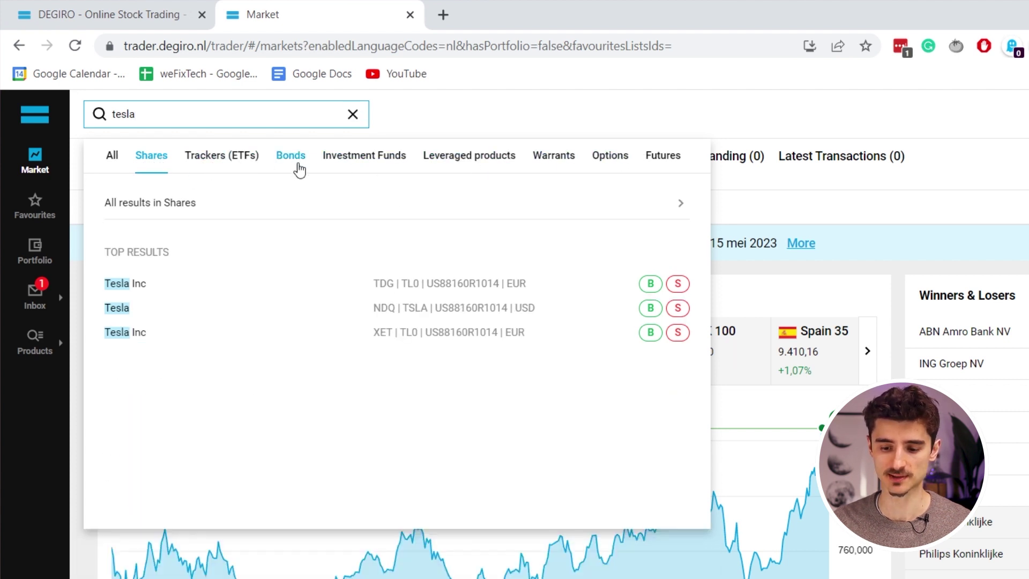
{"action": "left_click", "coordinate": [296, 161]}
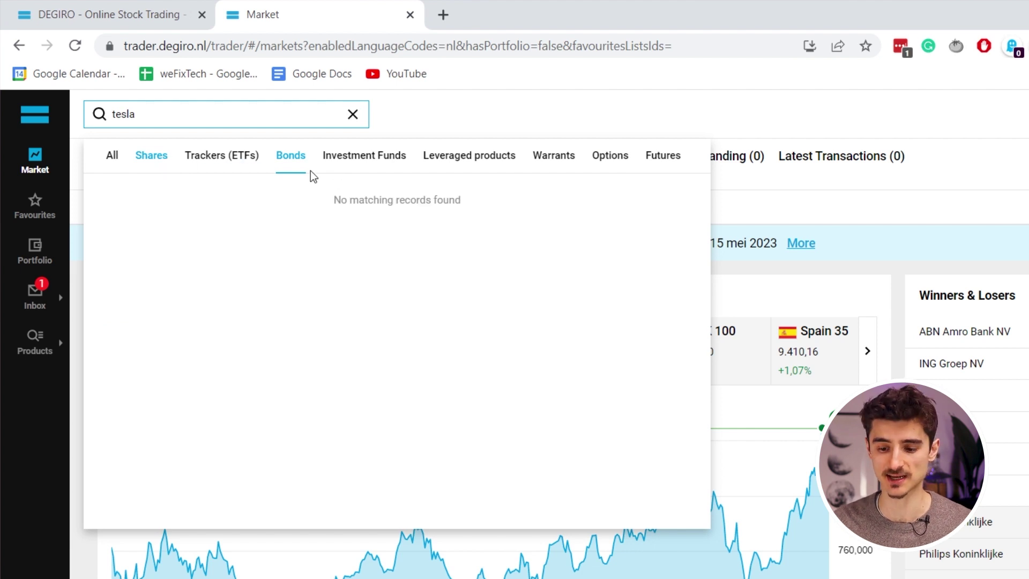
{"action": "left_click", "coordinate": [148, 167]}
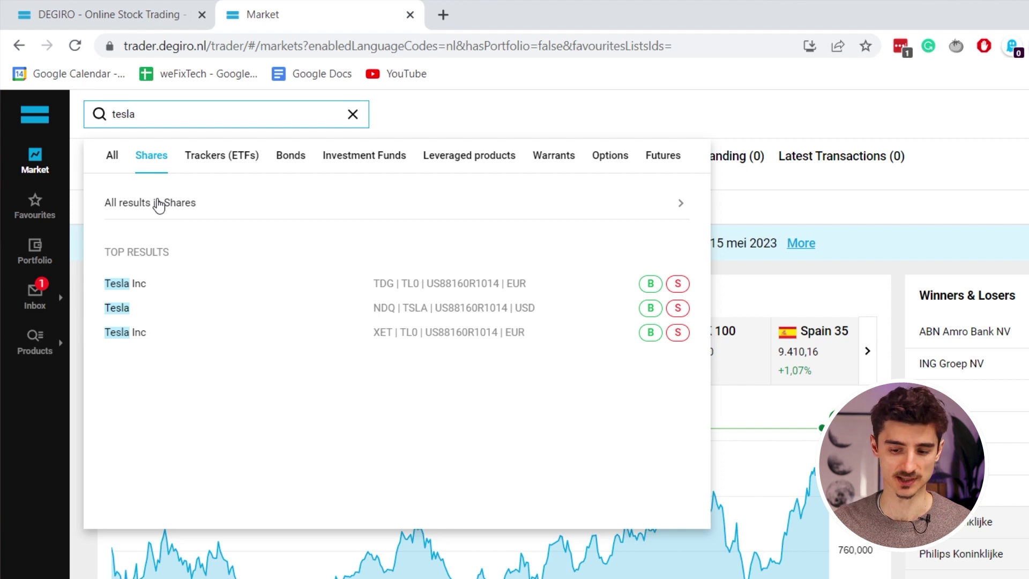
{"action": "left_click", "coordinate": [159, 205]}
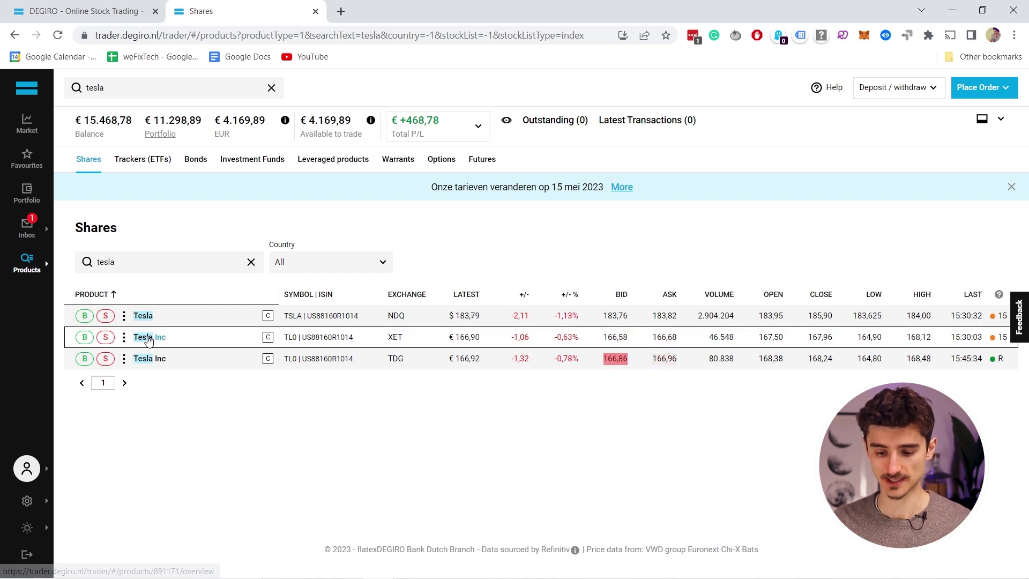
{"action": "left_click", "coordinate": [172, 343]}
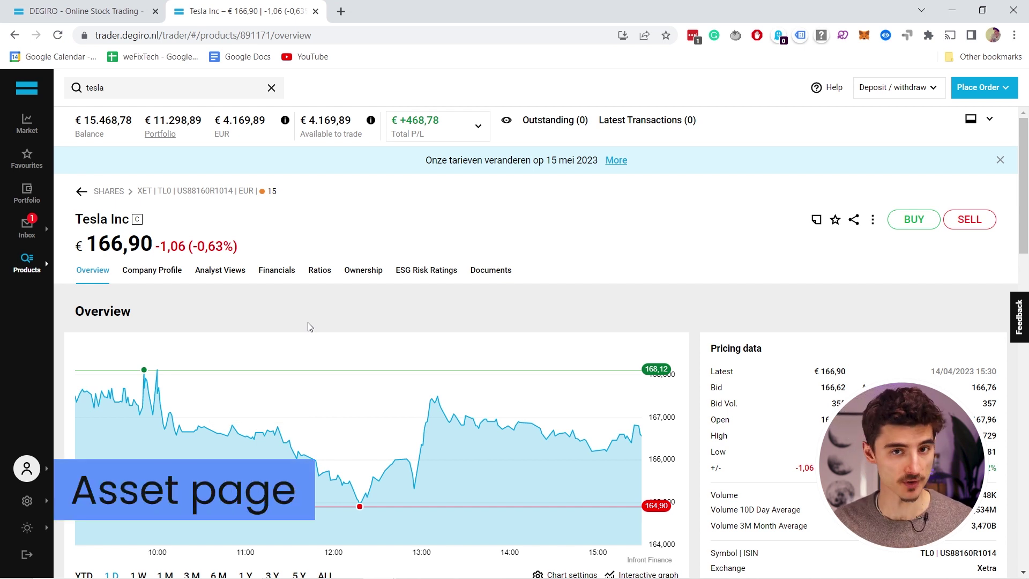
- Look through Tesla's overview page and view its price chart over 5 years and over 1 year
{"action": "scroll", "coordinate": [363, 321], "scroll_direction": "down", "scroll_amount": 6}
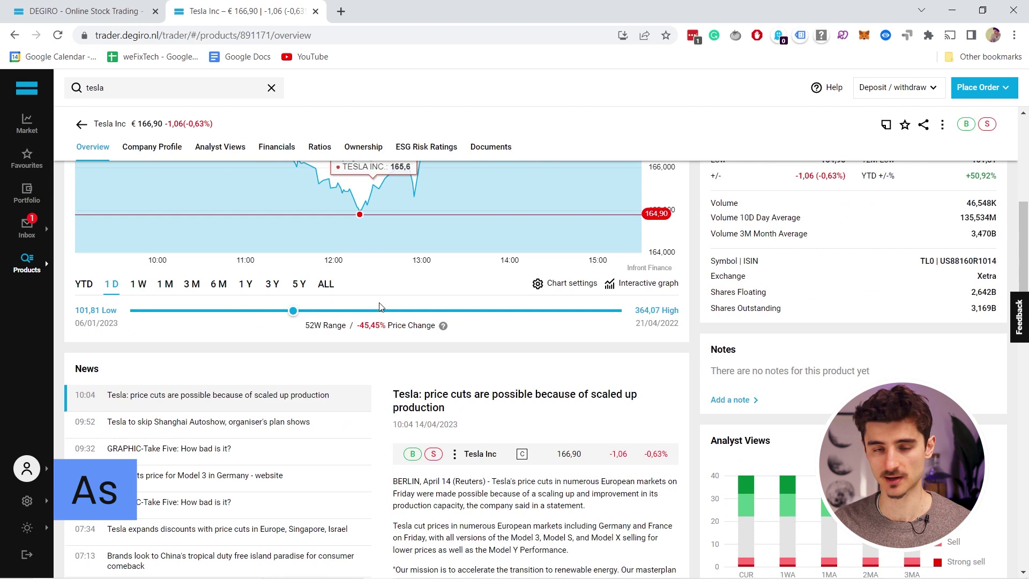
{"action": "scroll", "coordinate": [383, 308], "scroll_direction": "down", "scroll_amount": 4}
{"action": "scroll", "coordinate": [382, 309], "scroll_direction": "up", "scroll_amount": 9}
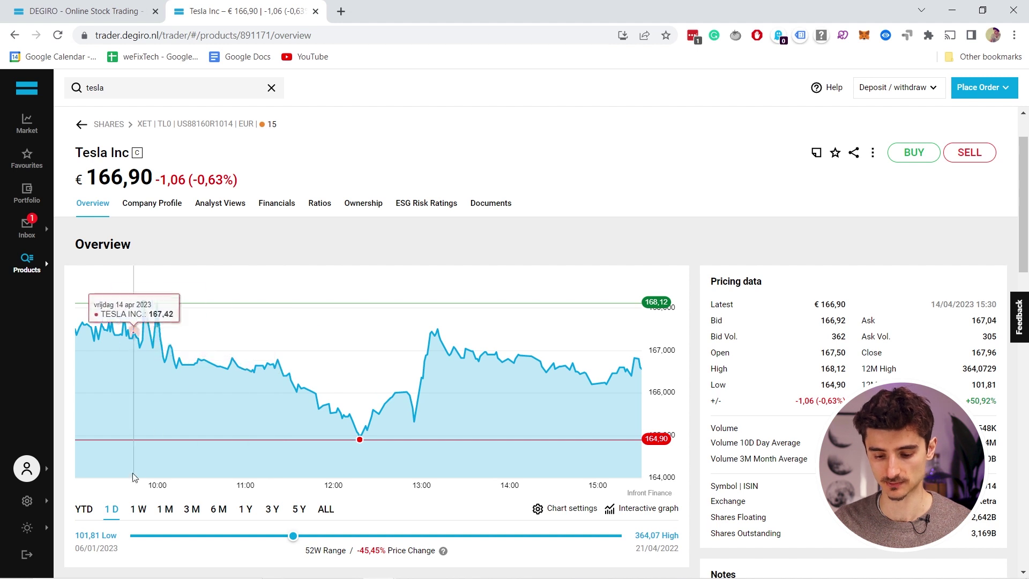
{"action": "left_click", "coordinate": [299, 509]}
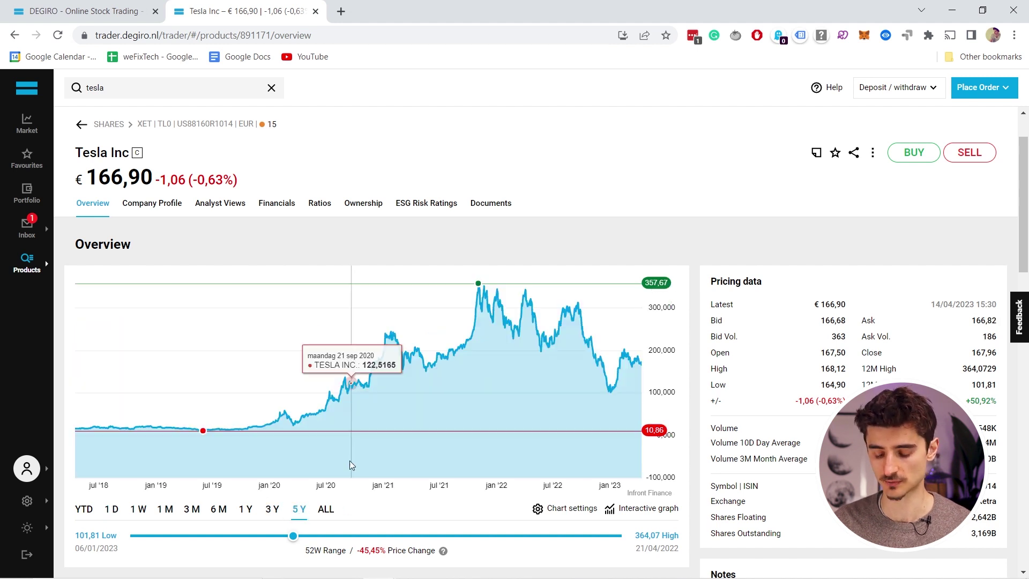
{"action": "left_click", "coordinate": [245, 512]}
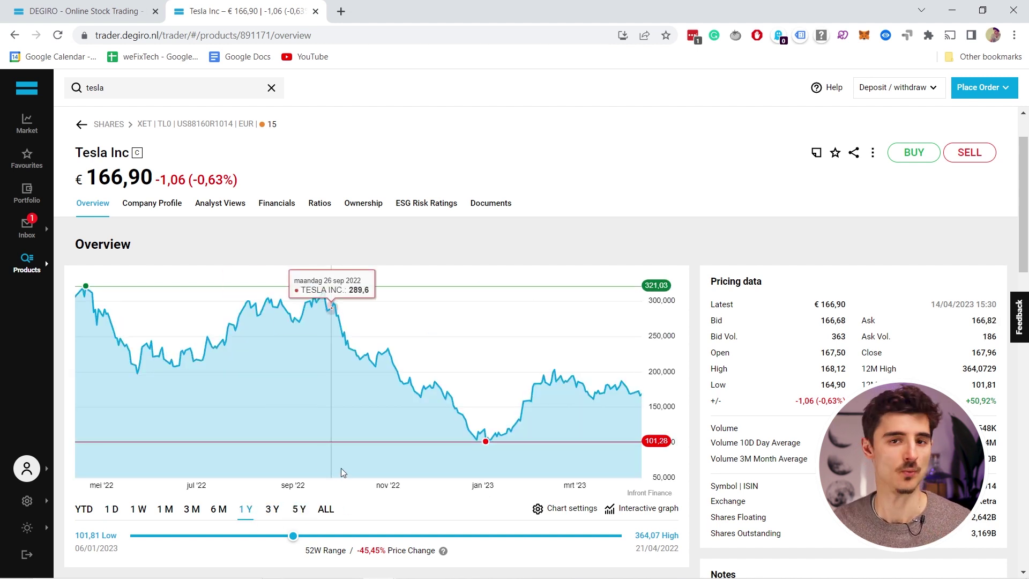
- View Tesla's interactive graph and return to the stock's overview page to check the price-data indicator beside its listing details
{"action": "scroll", "coordinate": [349, 383], "scroll_direction": "down", "scroll_amount": 1}
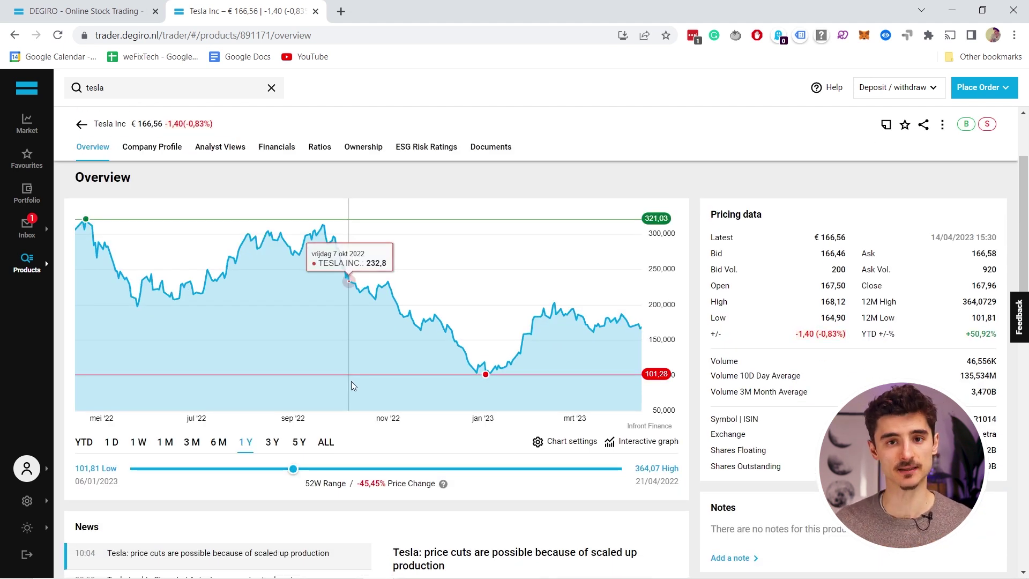
{"action": "left_click", "coordinate": [642, 442]}
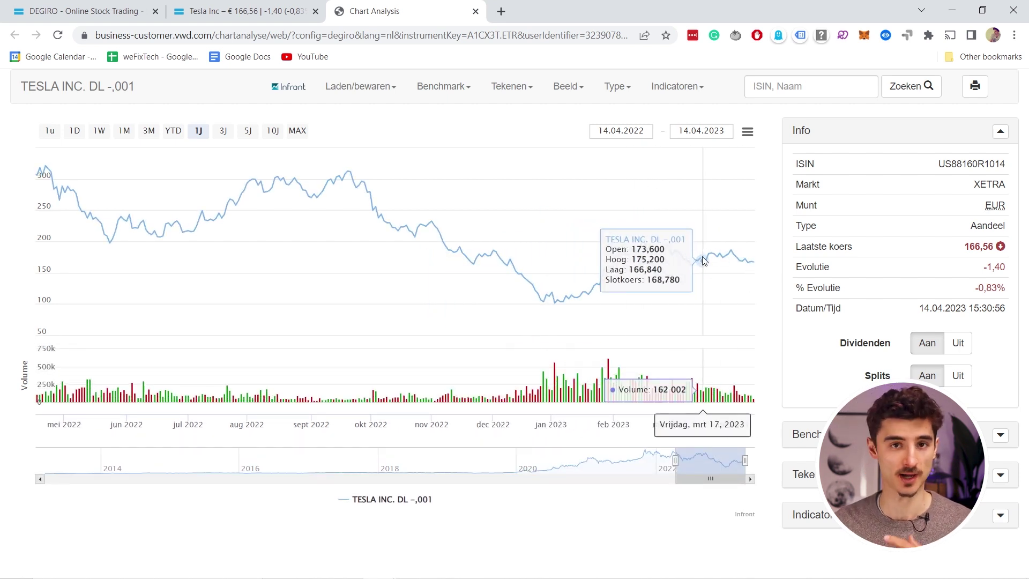
{"action": "key", "text": "ctrl+shift+Tab"}
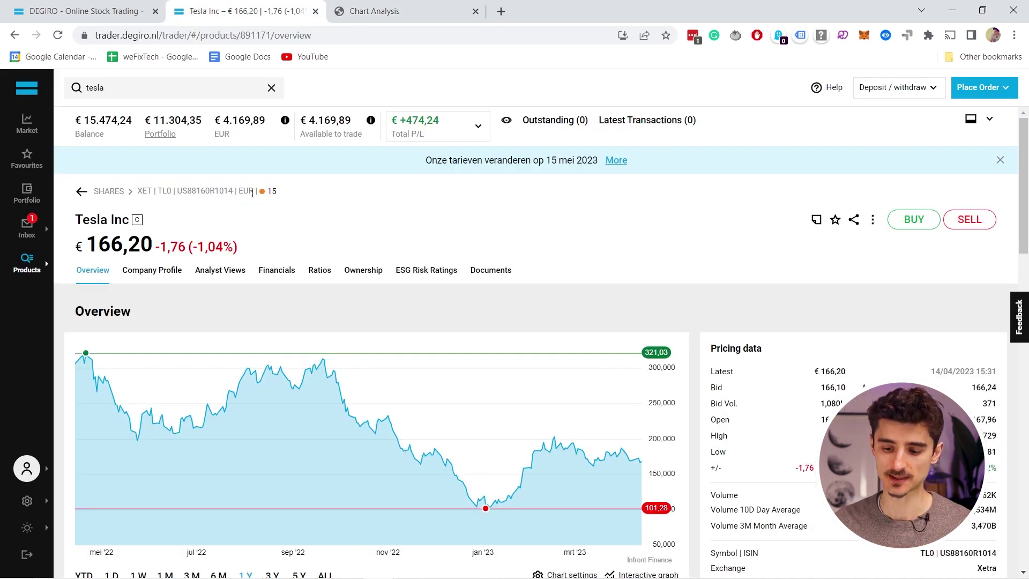
{"action": "mouse_move", "coordinate": [270, 197]}
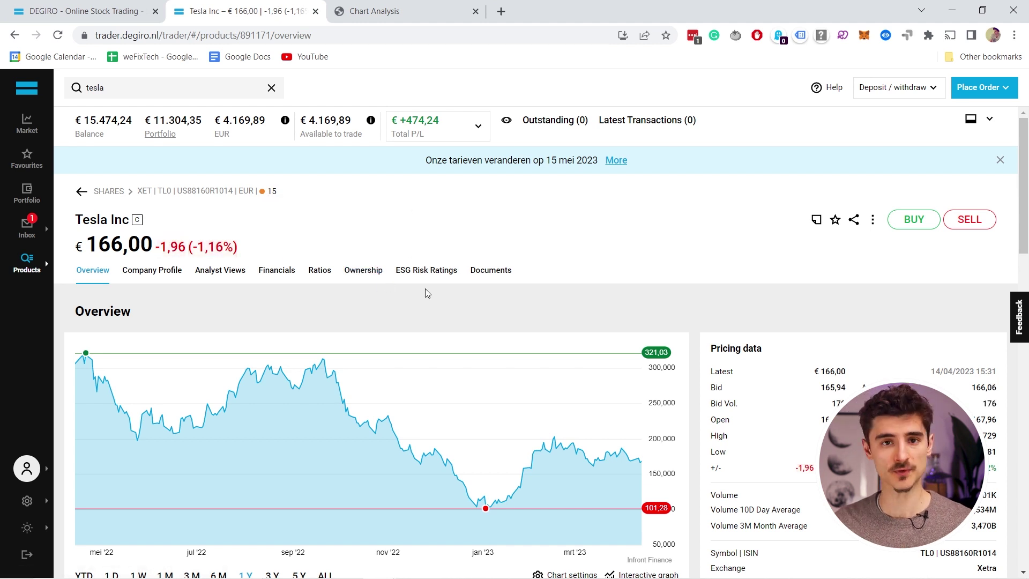
- Review Tesla's company profile and its top shareholders under Ownership, and return to the overview
{"action": "left_click", "coordinate": [165, 276]}
{"action": "scroll", "coordinate": [188, 298], "scroll_direction": "down", "scroll_amount": 3}
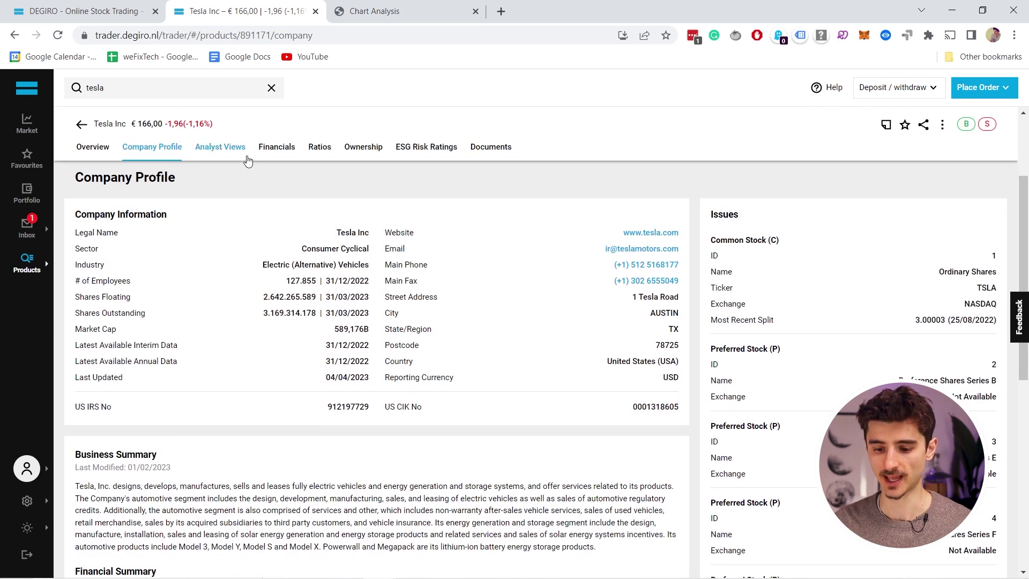
{"action": "left_click", "coordinate": [356, 148]}
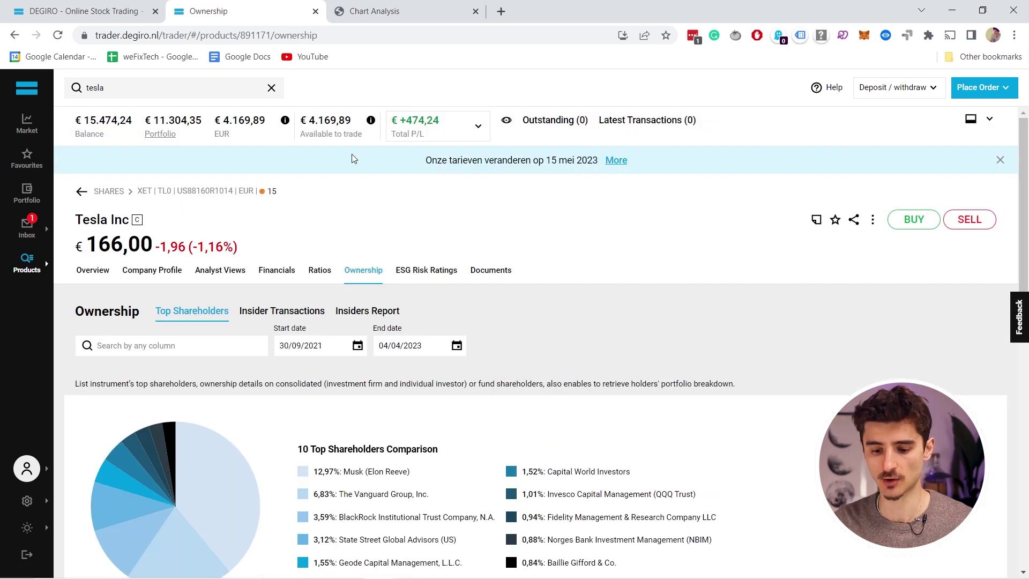
{"action": "scroll", "coordinate": [359, 156], "scroll_direction": "down", "scroll_amount": 4}
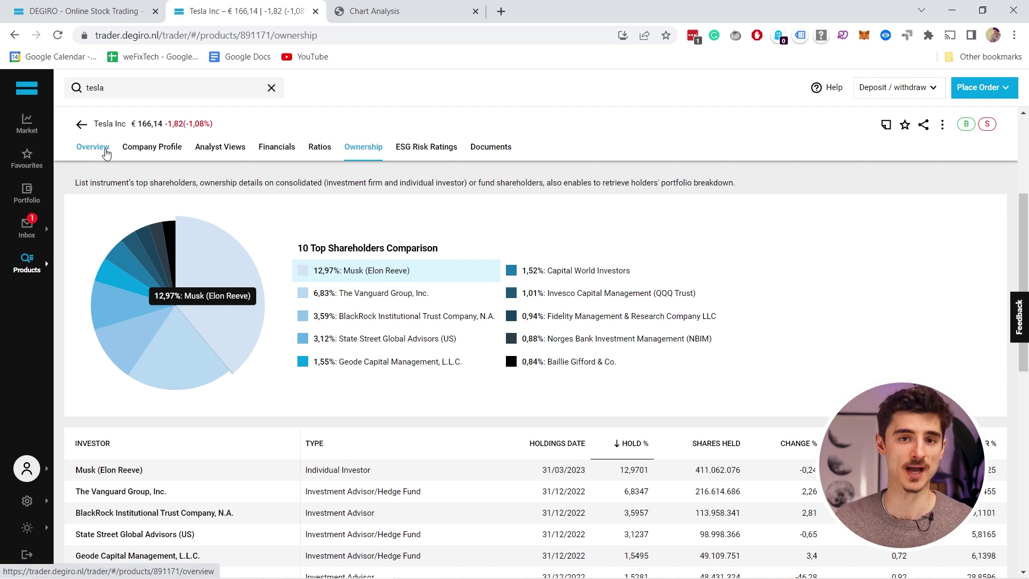
{"action": "left_click", "coordinate": [105, 152]}
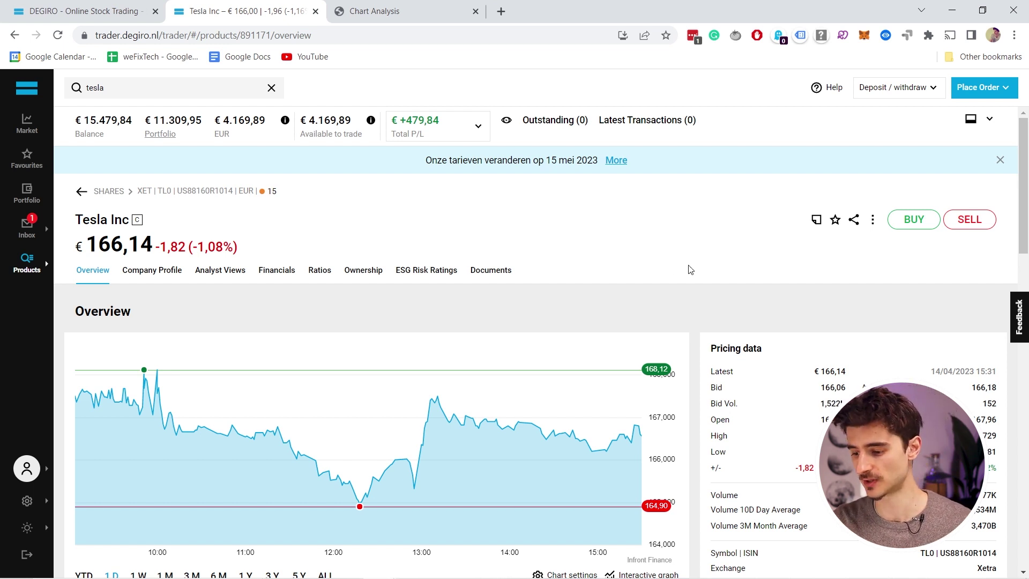
- Open a buy order for the Tesla Inc share
{"action": "left_click", "coordinate": [912, 221]}
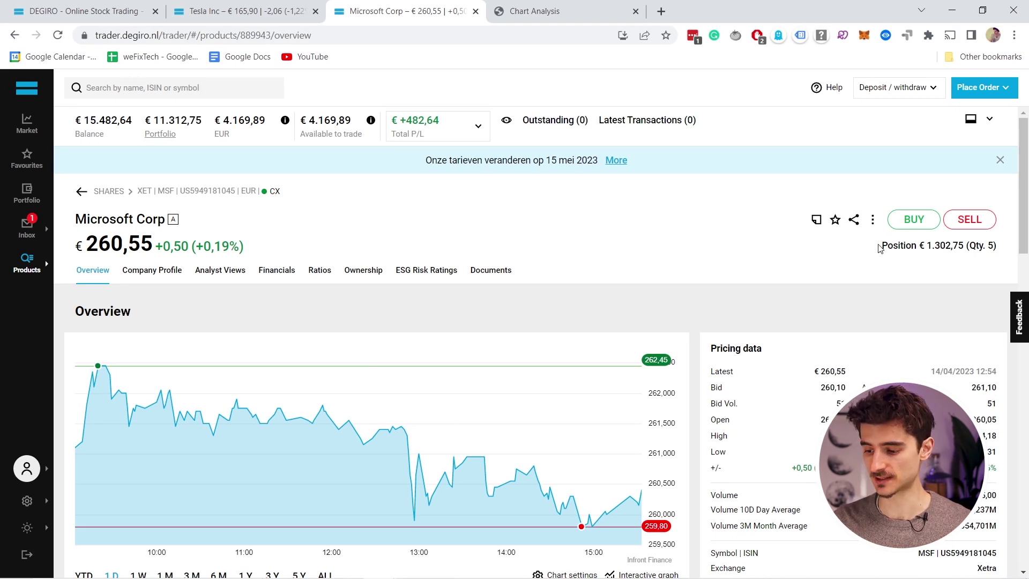
- Check the held position on the Microsoft Corp page and open a sell order for that share
{"action": "left_click_drag", "start_coordinate": [891, 243], "coordinate": [889, 236]}
{"action": "left_click", "coordinate": [892, 260]}
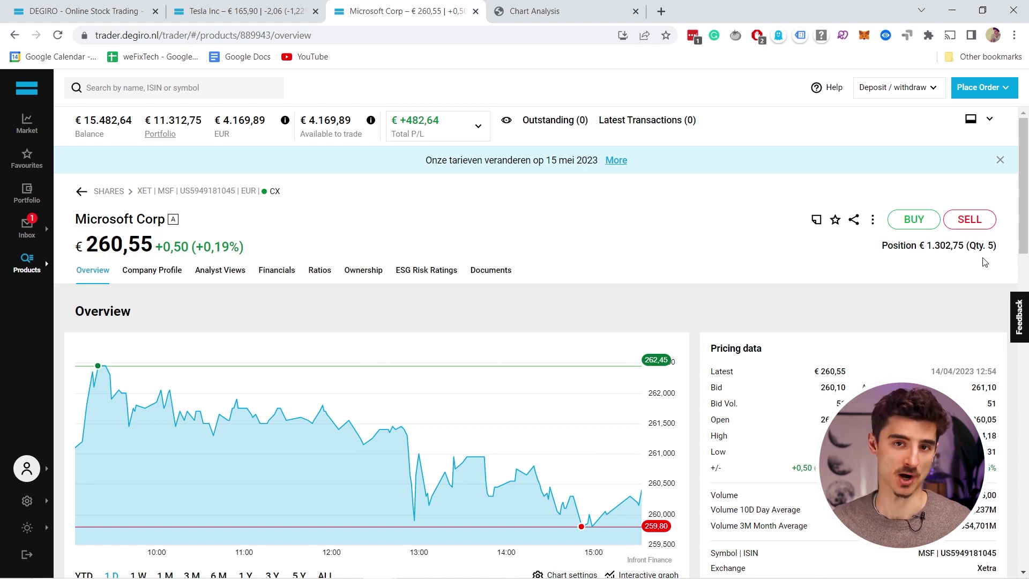
{"action": "left_click", "coordinate": [964, 219]}
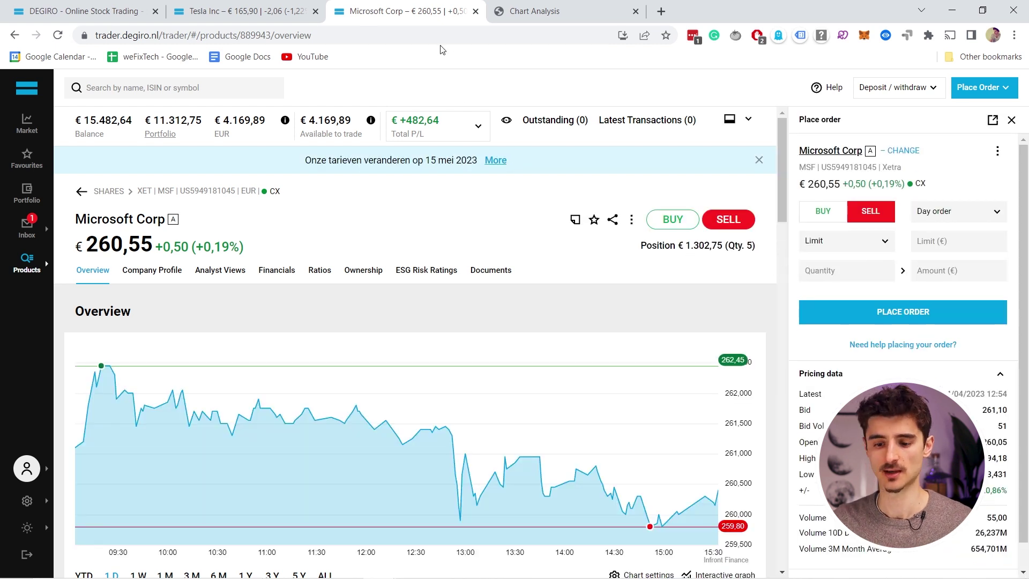
- Return to the Tesla buy order and set its duration to GTC
{"action": "left_click", "coordinate": [256, 12]}
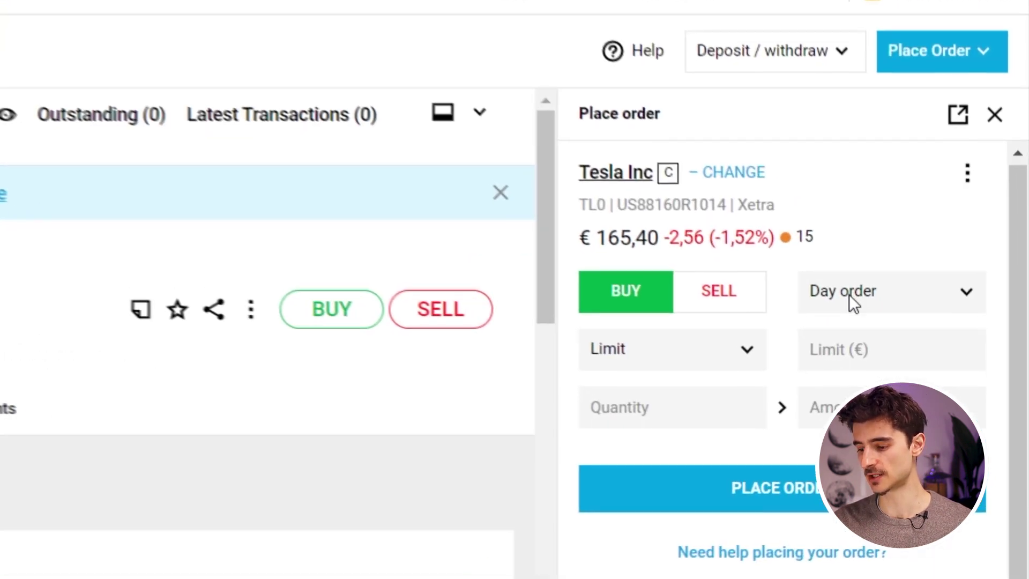
{"action": "left_click", "coordinate": [851, 301]}
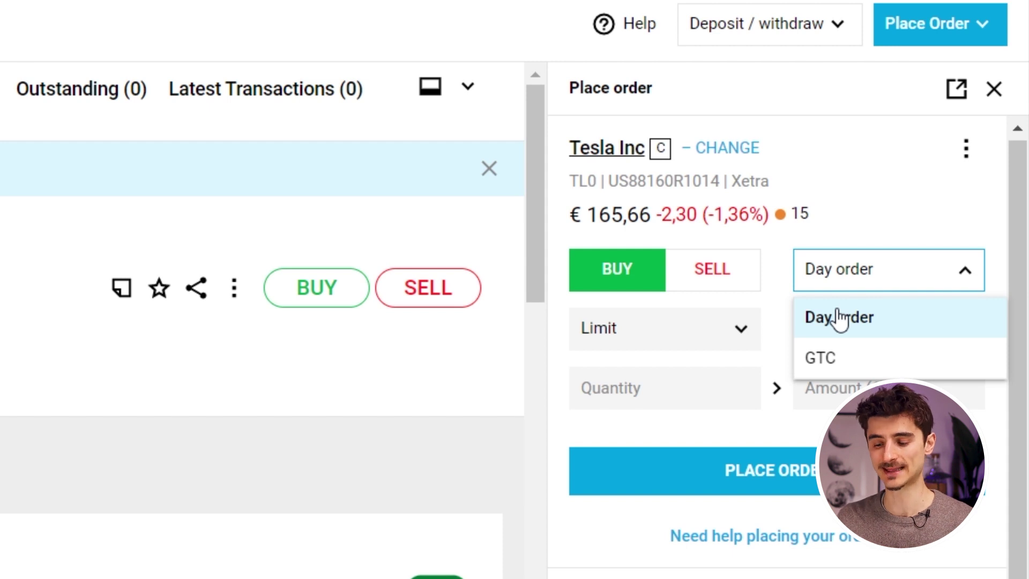
{"action": "left_click", "coordinate": [852, 363]}
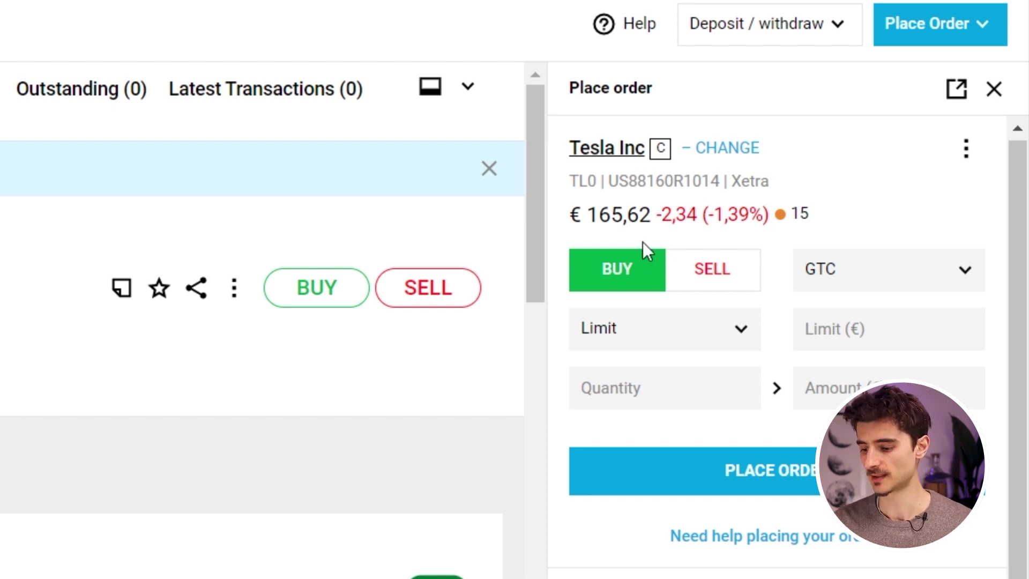
- Choose Limit as the Tesla order type and set the limit price to €160
{"action": "left_click", "coordinate": [684, 334]}
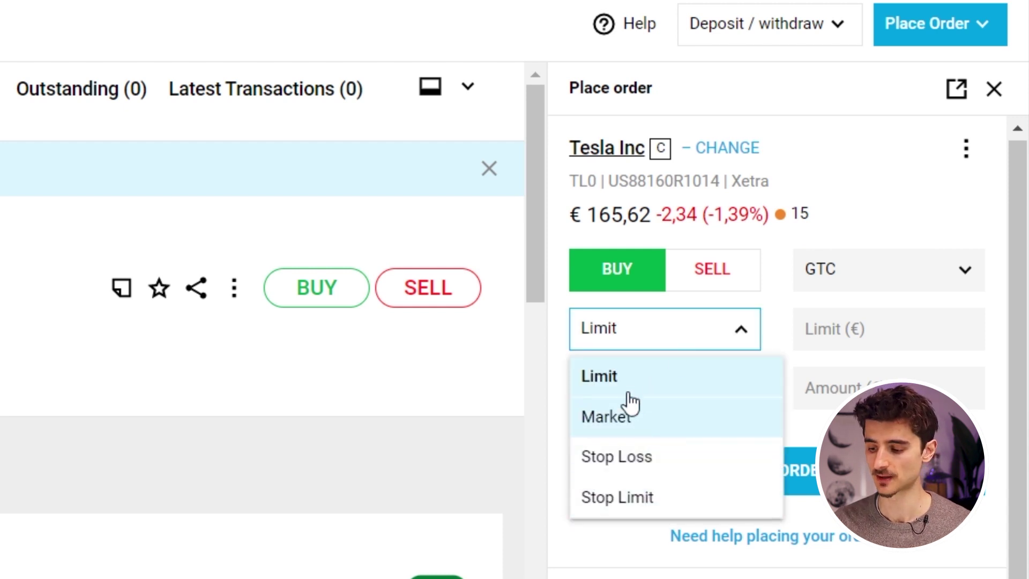
{"action": "left_click", "coordinate": [615, 375]}
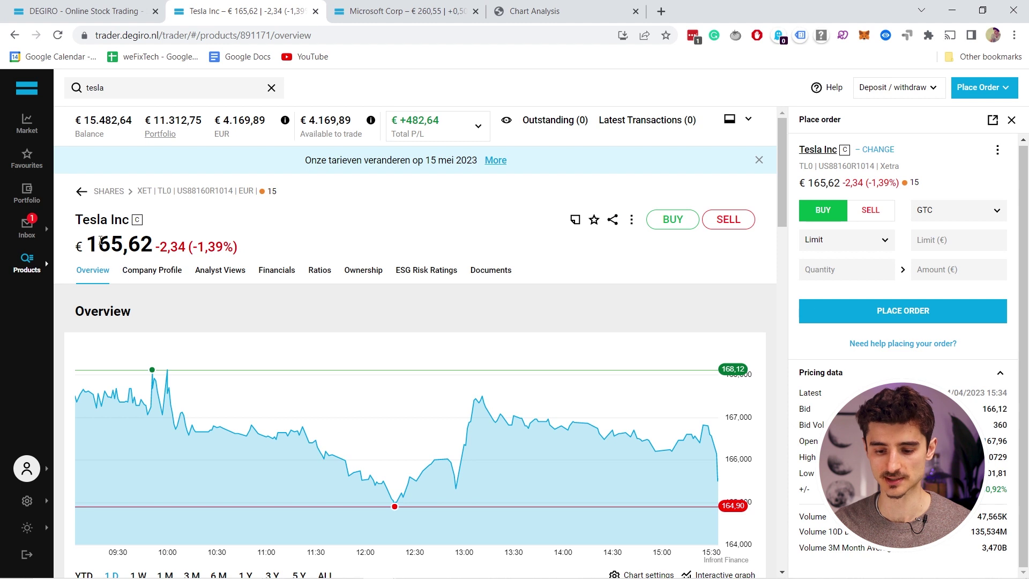
{"action": "left_click", "coordinate": [970, 245]}
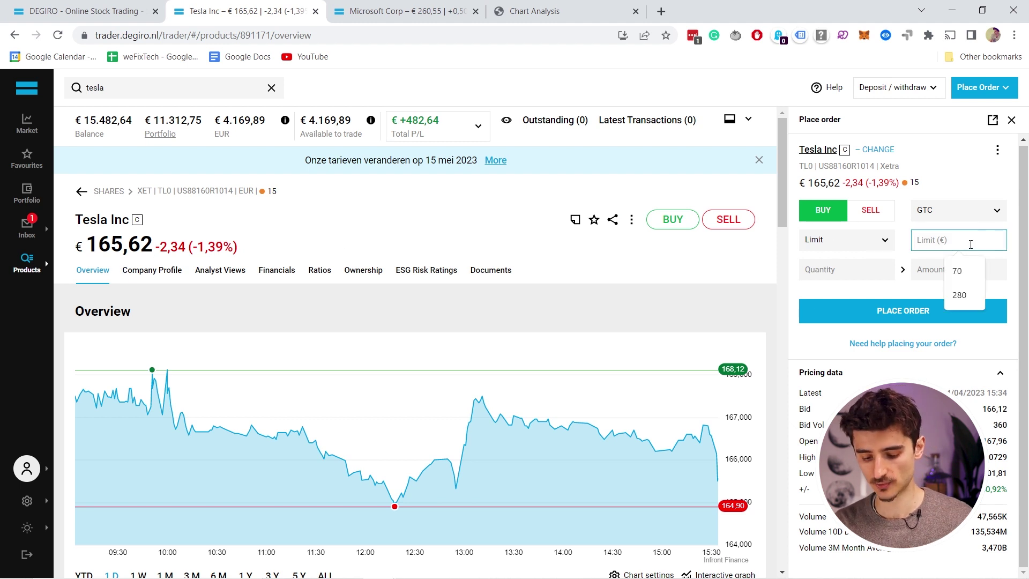
{"action": "type", "text": "160"}
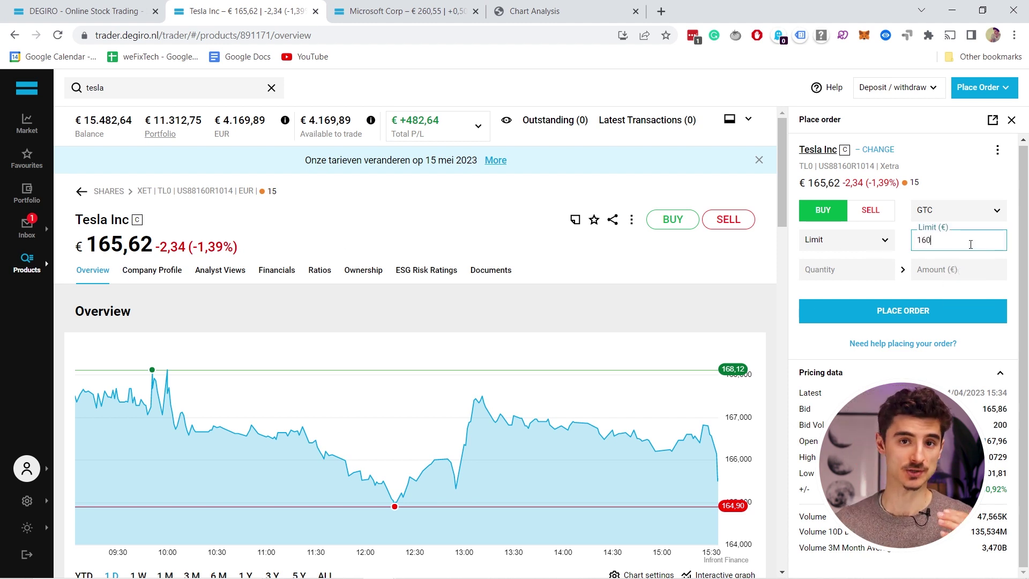
- Set the quantity of the Tesla limit buy order to 10
{"action": "left_click", "coordinate": [832, 269]}
{"action": "type", "text": "10"}
{"action": "left_click", "coordinate": [938, 279]}
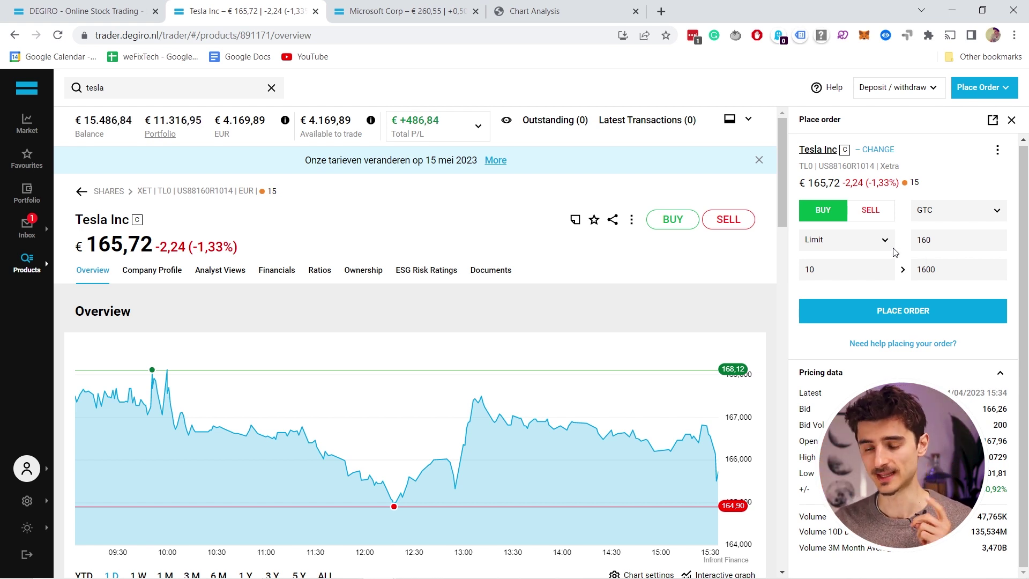
- Change the Tesla buy order to a Market order with a quantity of 10 and highlight the current share price
{"action": "left_click", "coordinate": [869, 245]}
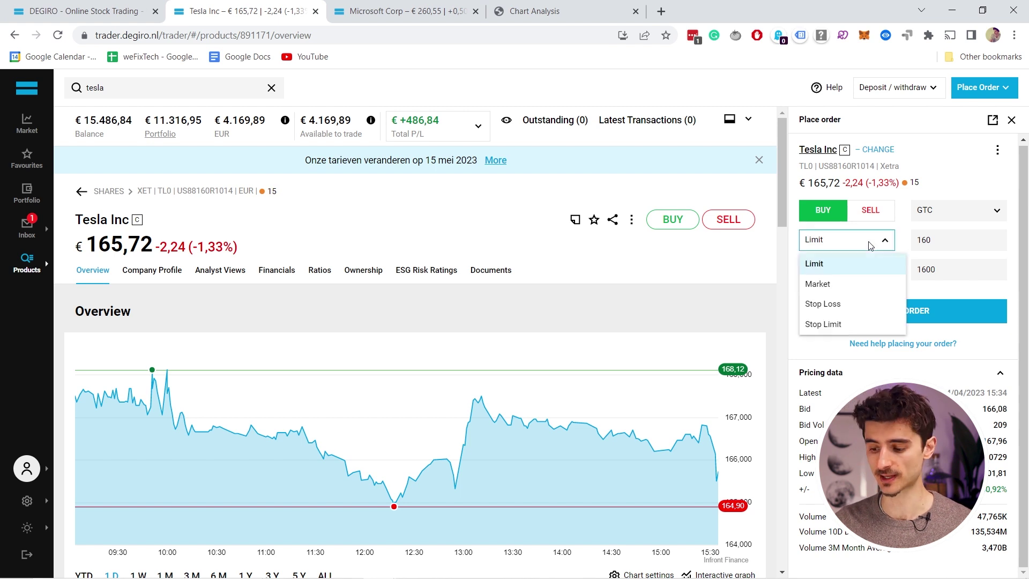
{"action": "left_click", "coordinate": [838, 287]}
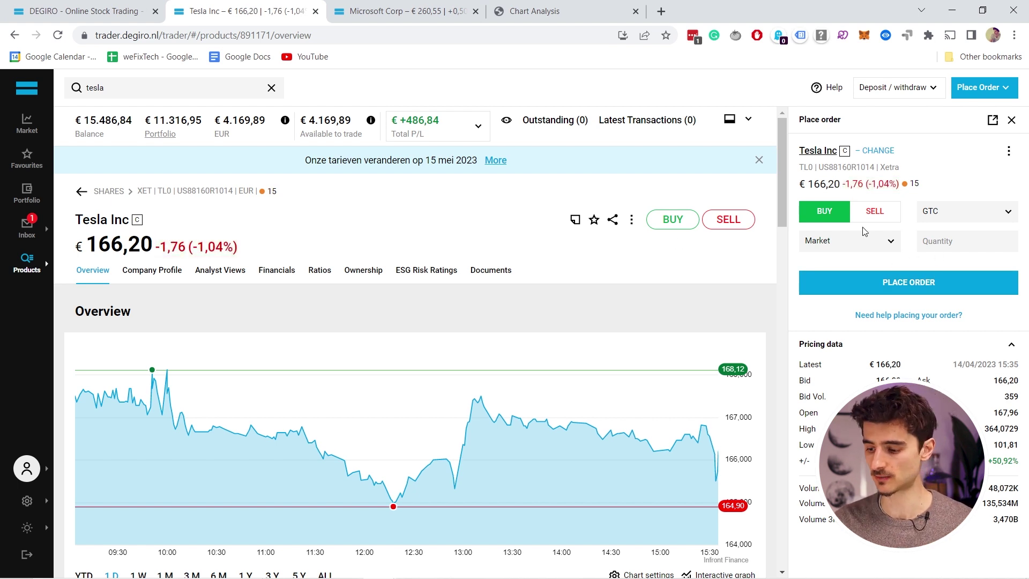
{"action": "left_click", "coordinate": [957, 249]}
{"action": "type", "text": "10"}
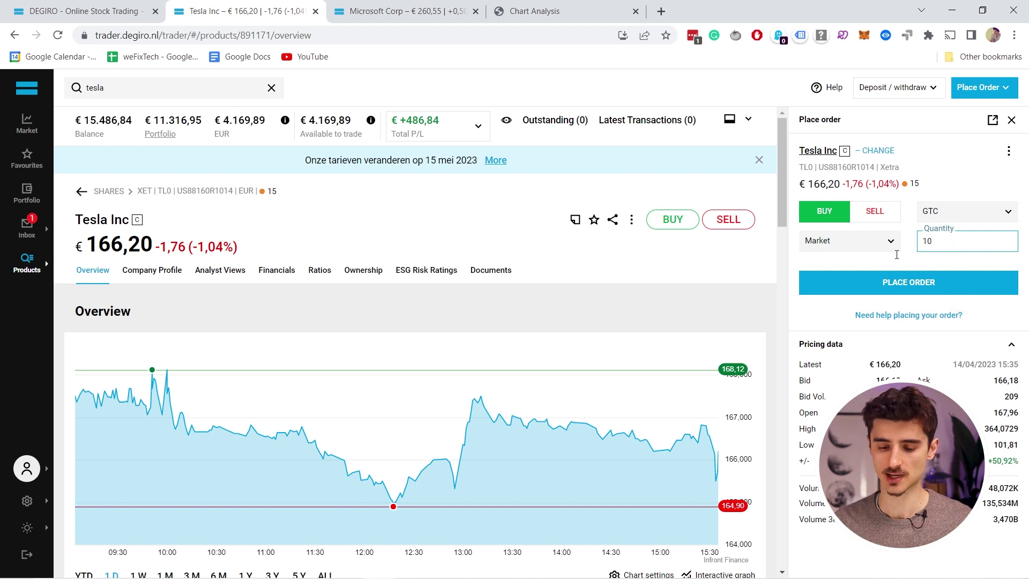
{"action": "left_click_drag", "start_coordinate": [87, 244], "coordinate": [178, 245]}
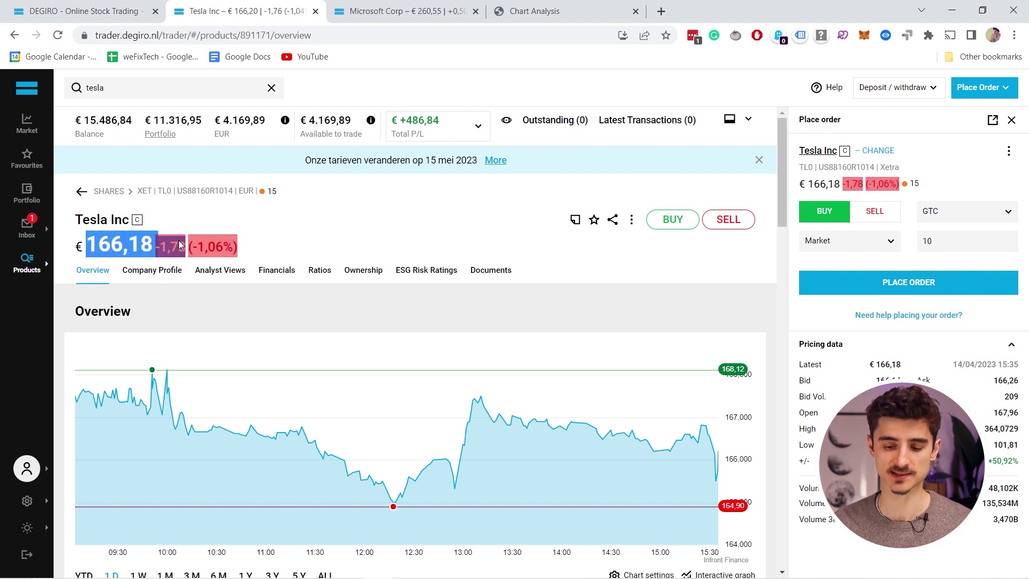
{"action": "left_click", "coordinate": [105, 247]}
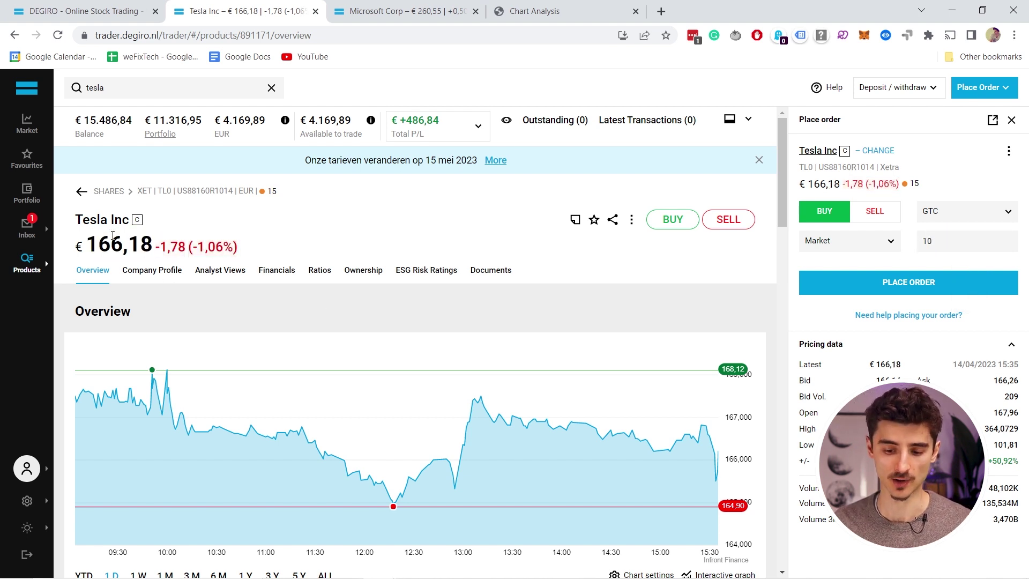
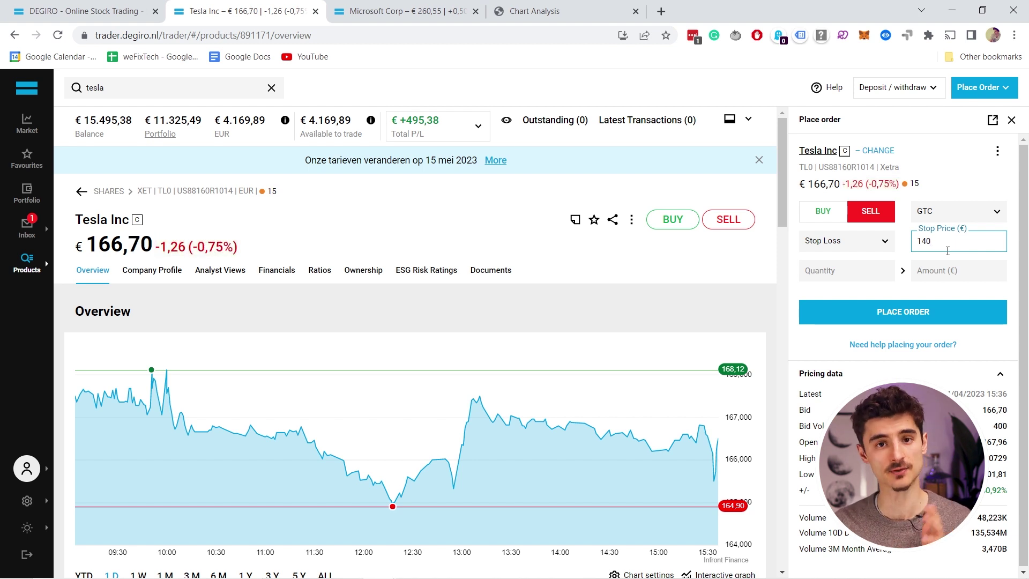
- Set the quantity of the Tesla Stop Loss sell order to 10 and switch its order type to Stop Limit
{"action": "left_click", "coordinate": [844, 275]}
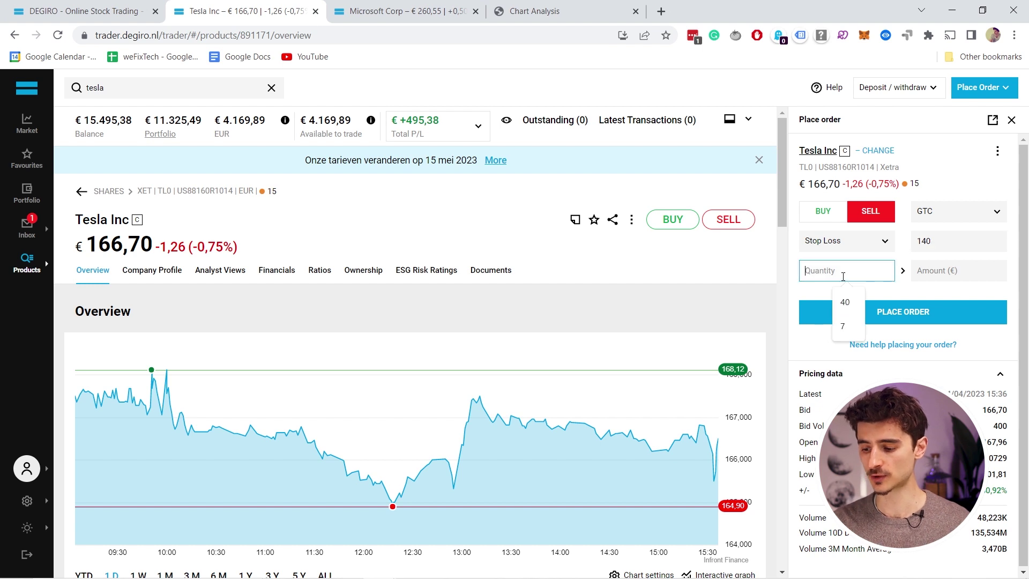
{"action": "type", "text": "10"}
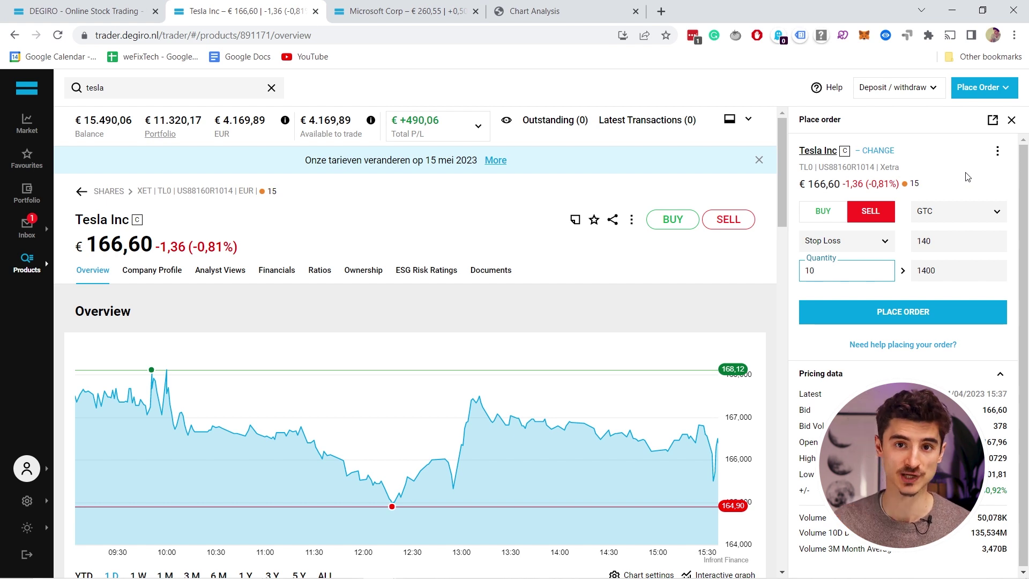
{"action": "left_click", "coordinate": [850, 240]}
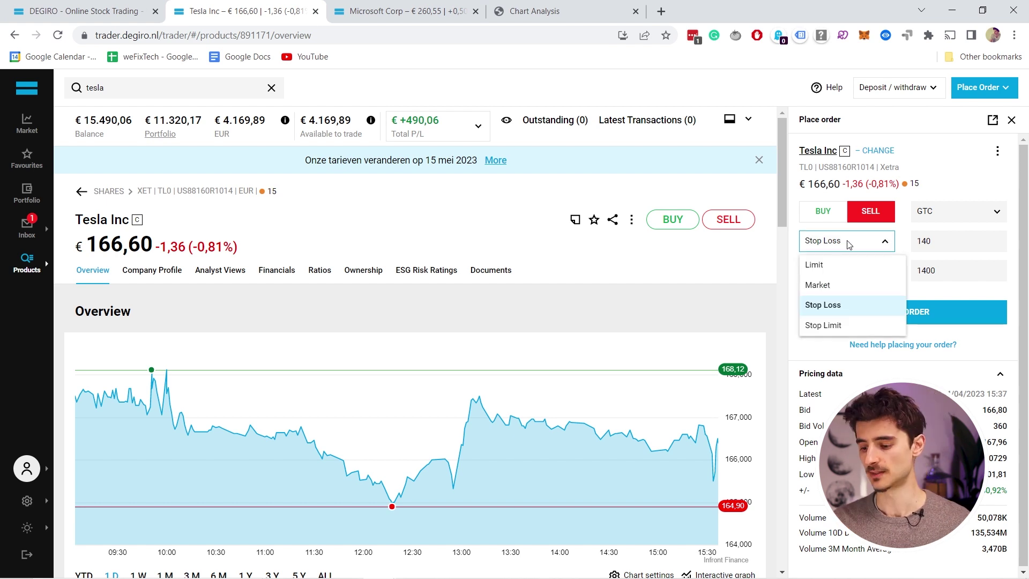
{"action": "left_click", "coordinate": [823, 324]}
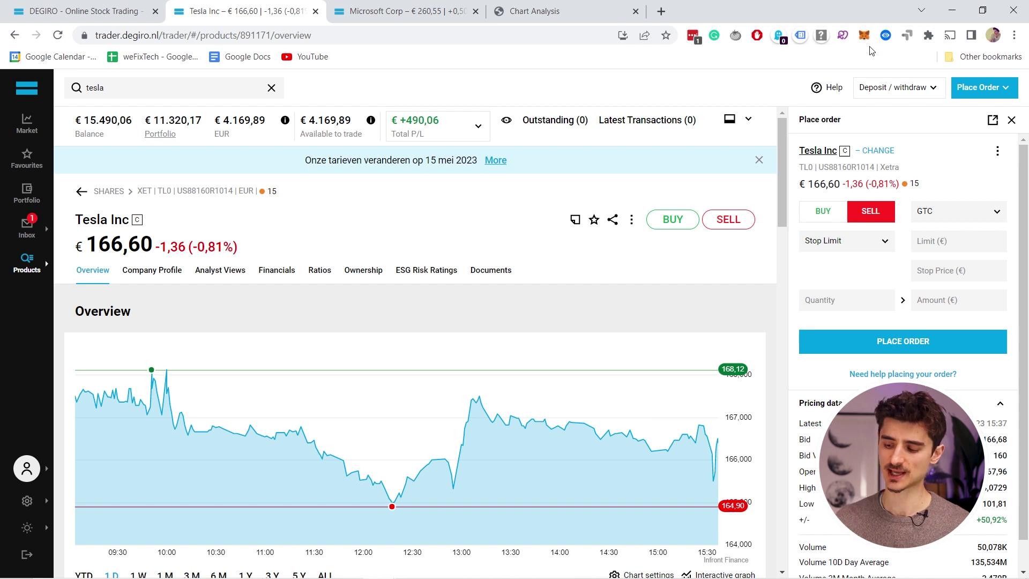
{"action": "left_click", "coordinate": [919, 240]}
{"action": "left_click", "coordinate": [919, 269]}
{"action": "left_click", "coordinate": [872, 271]}
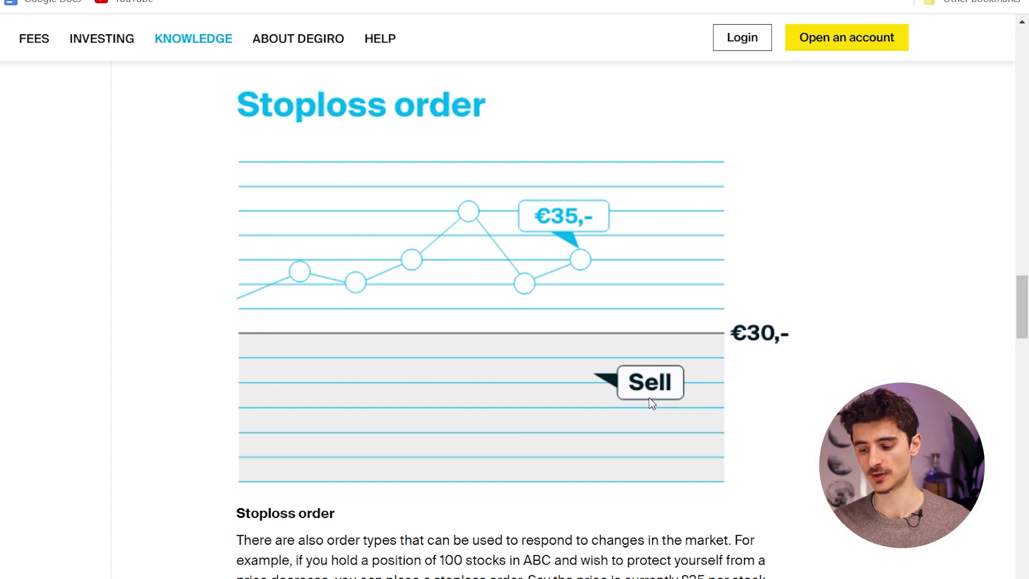
- Examine the Stoploss order and Stoplimit order explanations on the DEGIRO order types page
{"action": "scroll", "coordinate": [531, 364], "scroll_direction": "down", "scroll_amount": 5}
{"action": "scroll", "coordinate": [557, 352], "scroll_direction": "down", "scroll_amount": 4}
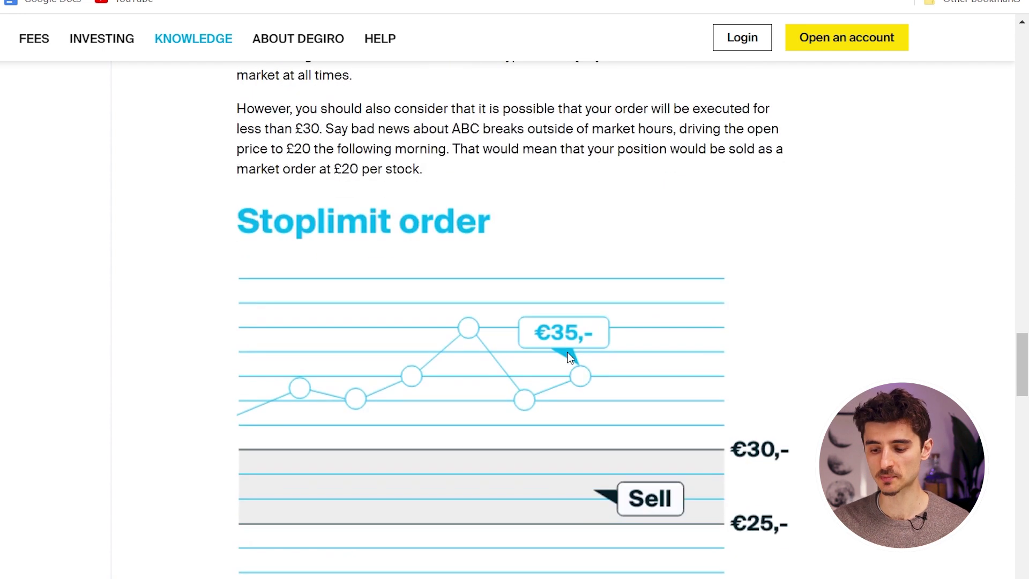
{"action": "scroll", "coordinate": [568, 322], "scroll_direction": "down", "scroll_amount": 2}
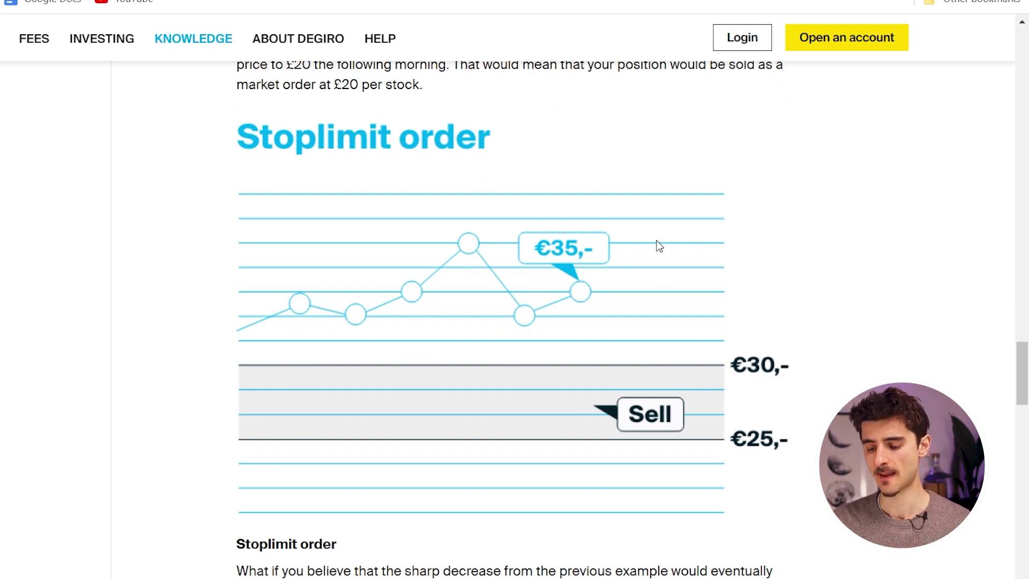
{"action": "scroll", "coordinate": [656, 231], "scroll_direction": "down", "scroll_amount": 1}
{"action": "scroll", "coordinate": [659, 236], "scroll_direction": "down", "scroll_amount": 1}
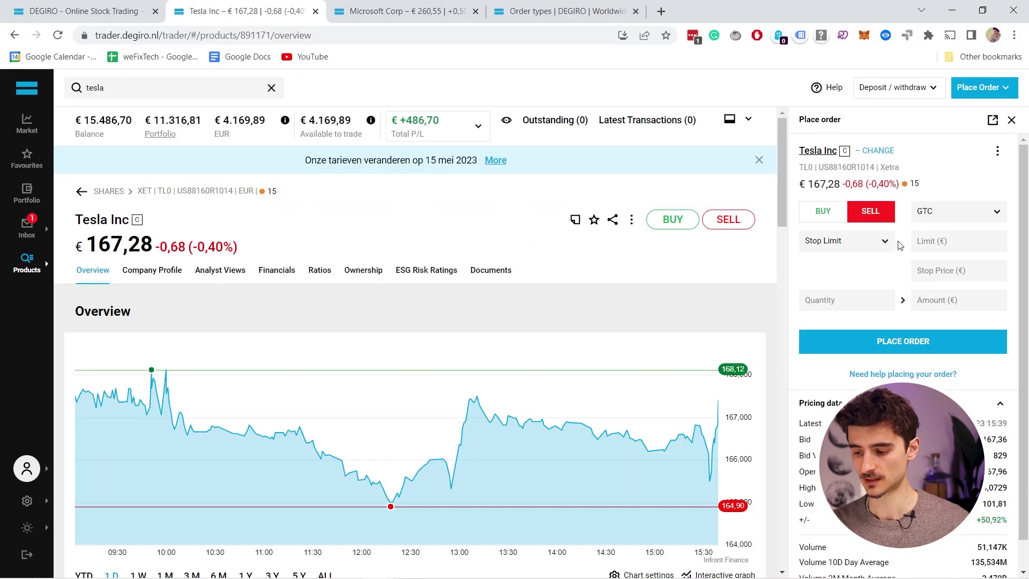
- Set the Tesla Stop Limit sell order's stop price to €140 and its limit to €130
{"action": "left_click", "coordinate": [955, 272]}
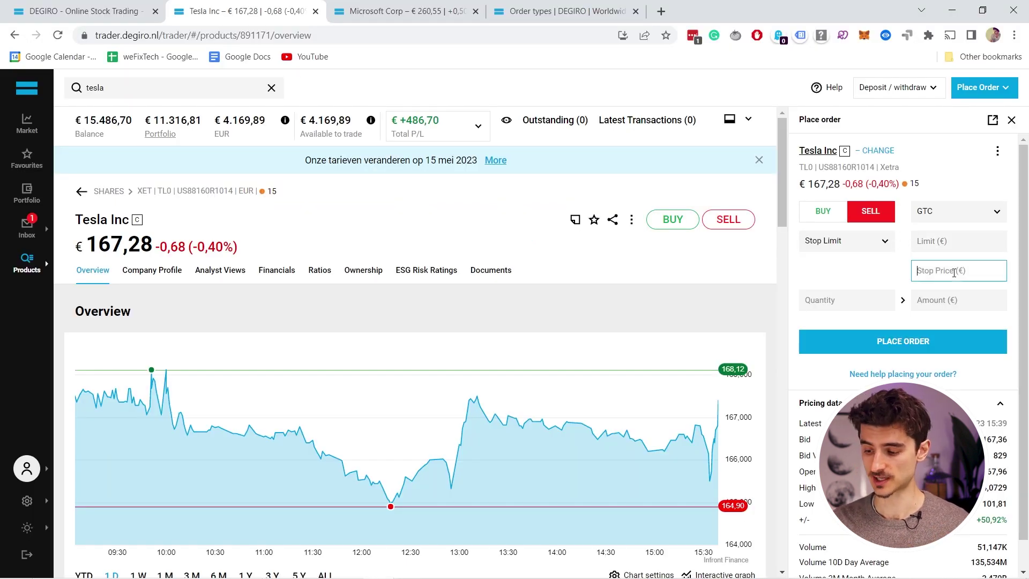
{"action": "type", "text": "140"}
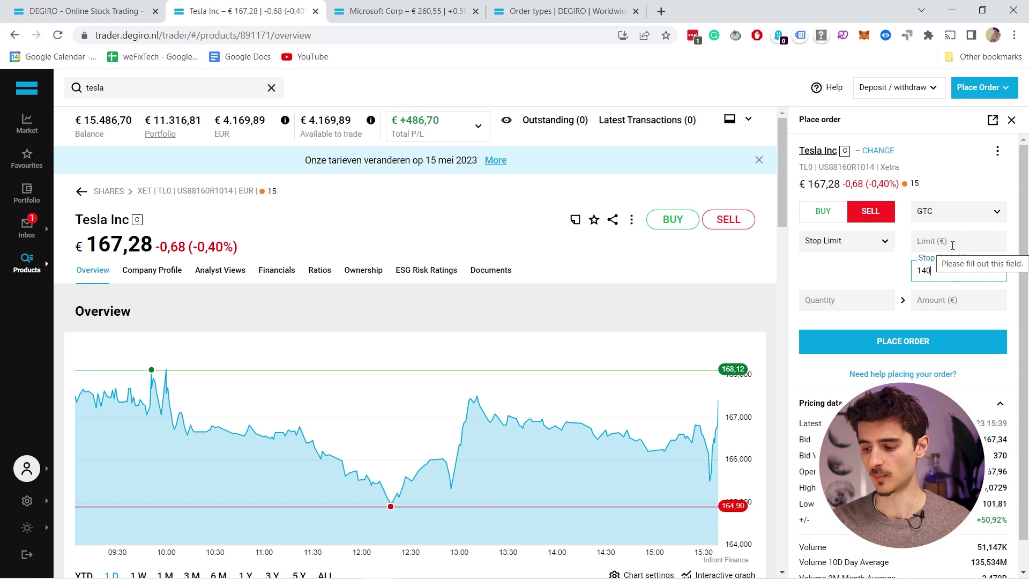
{"action": "left_click", "coordinate": [930, 242]}
{"action": "type", "text": "130"}
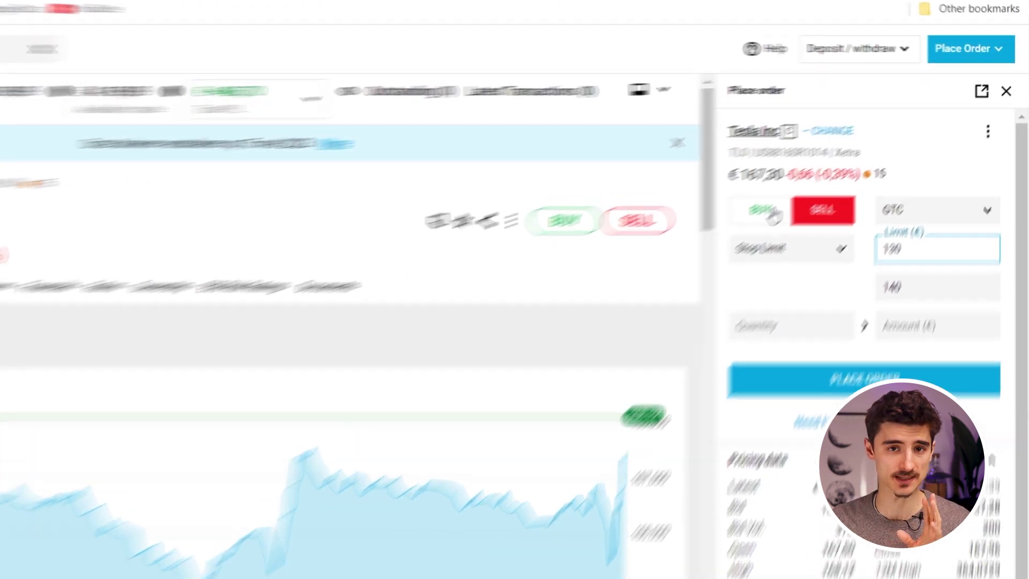
- Switch the Tesla order to Buy, trying Market before choosing Limit as the order type
{"action": "left_click", "coordinate": [833, 215]}
{"action": "left_click", "coordinate": [672, 271]}
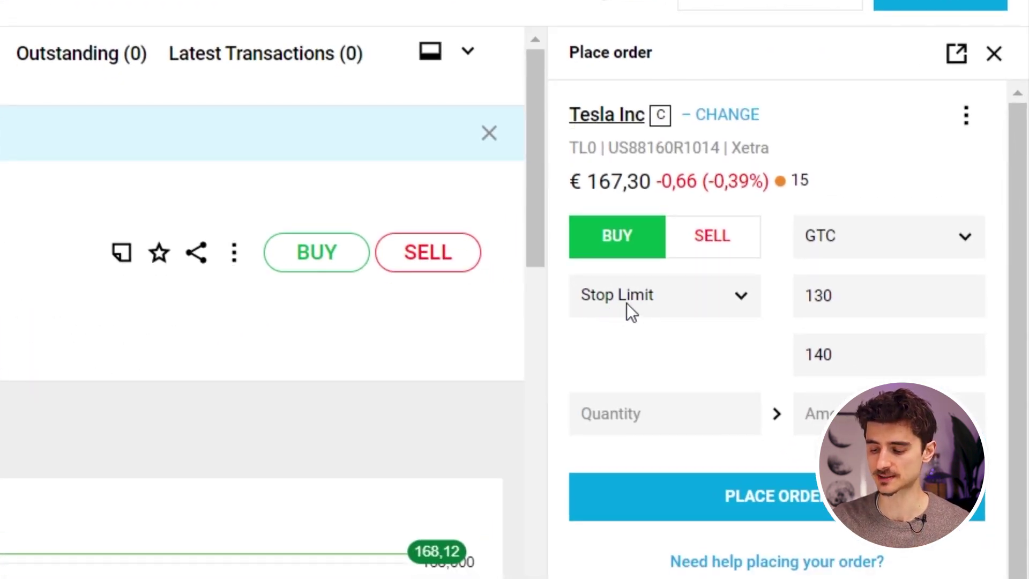
{"action": "left_click", "coordinate": [627, 307]}
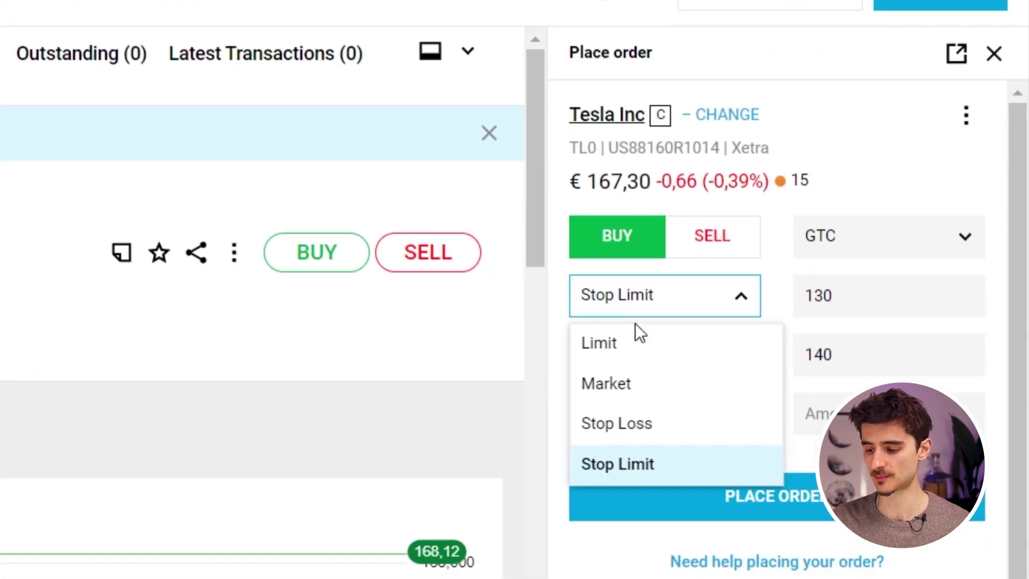
{"action": "left_click", "coordinate": [618, 384]}
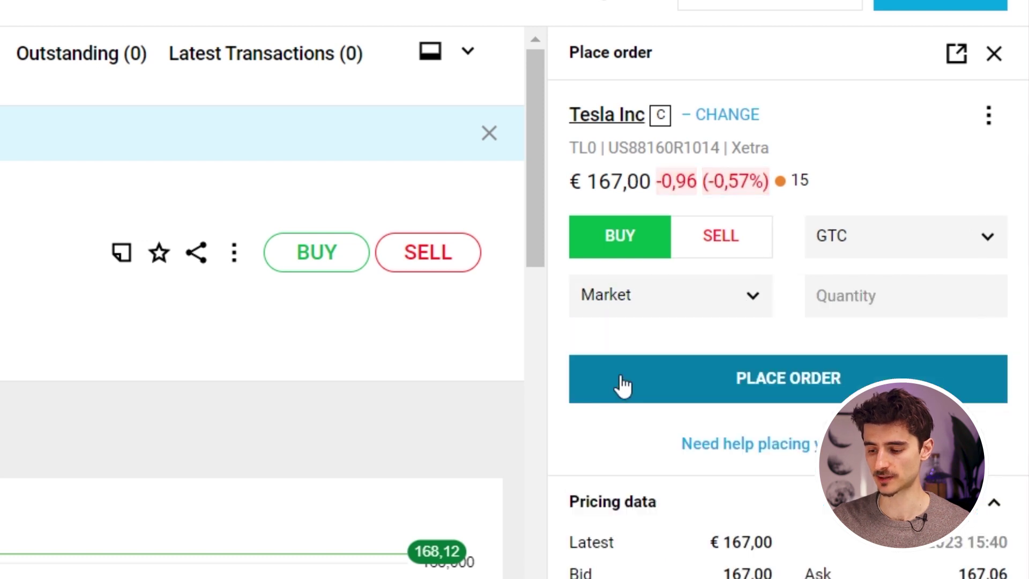
{"action": "left_click", "coordinate": [615, 284]}
{"action": "left_click", "coordinate": [625, 347]}
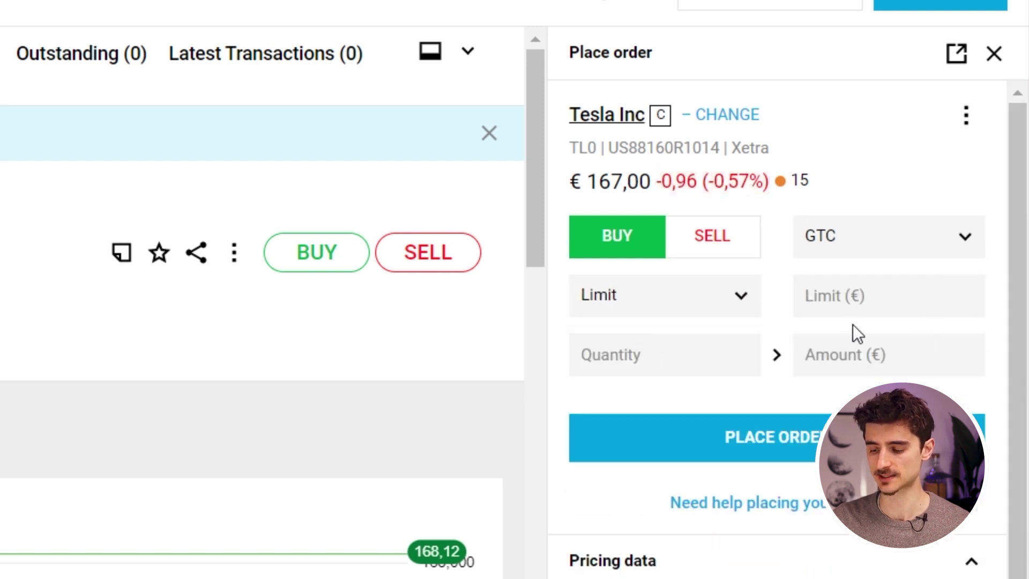
- Set the Tesla buy order's limit price to €160 and its quantity to 10
{"action": "left_click", "coordinate": [816, 294]}
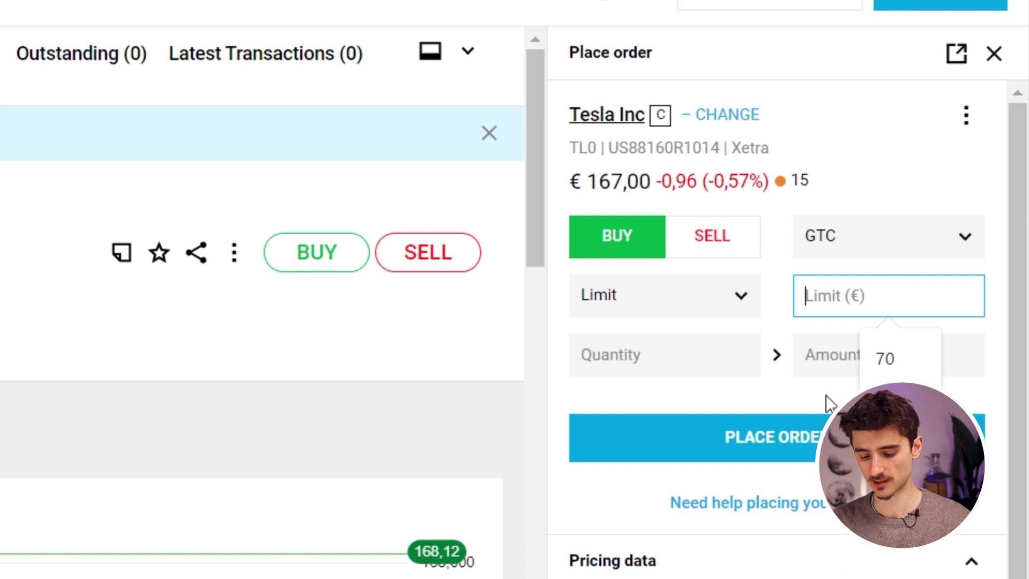
{"action": "type", "text": "160"}
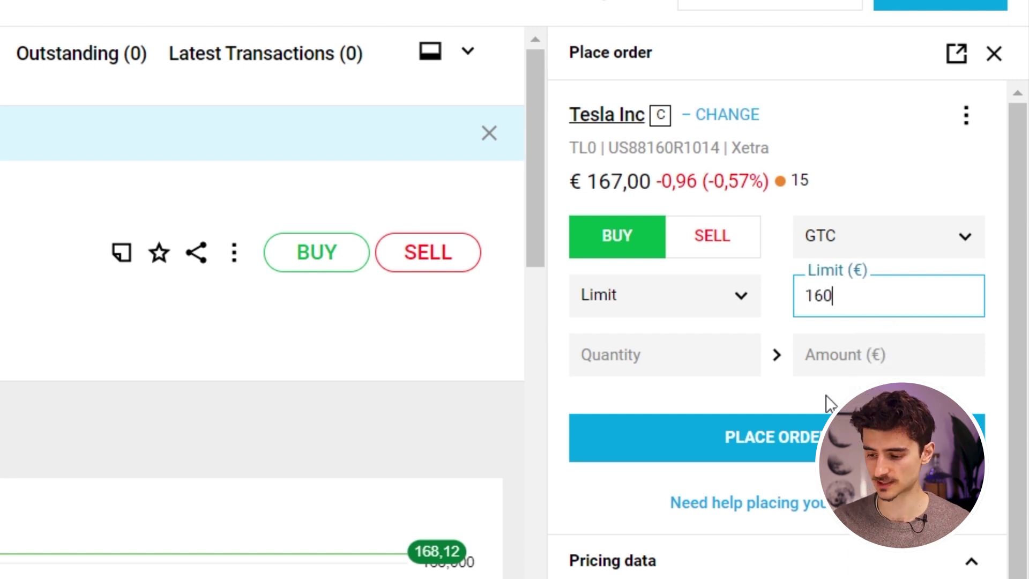
{"action": "left_click", "coordinate": [622, 363]}
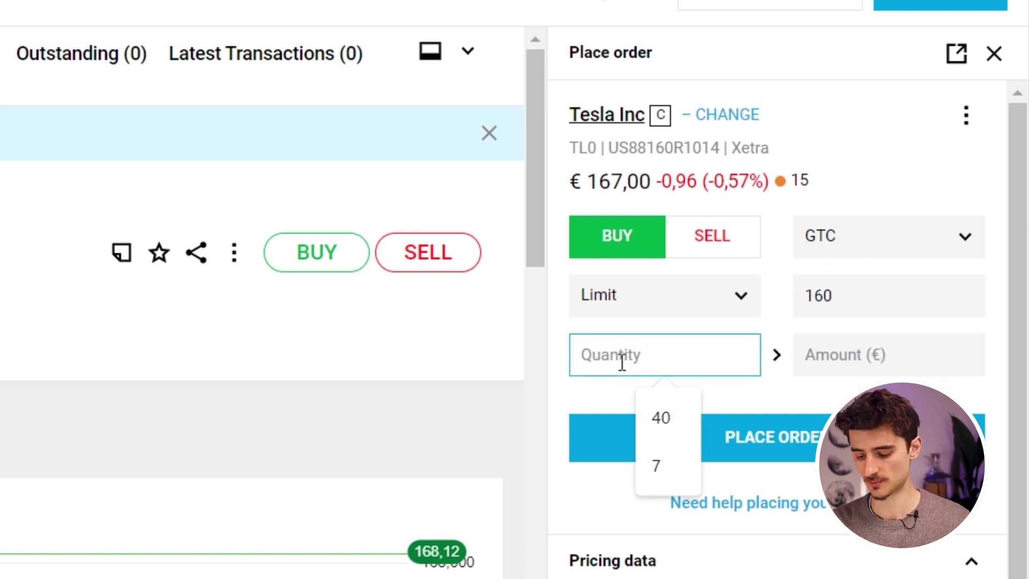
{"action": "type", "text": "10"}
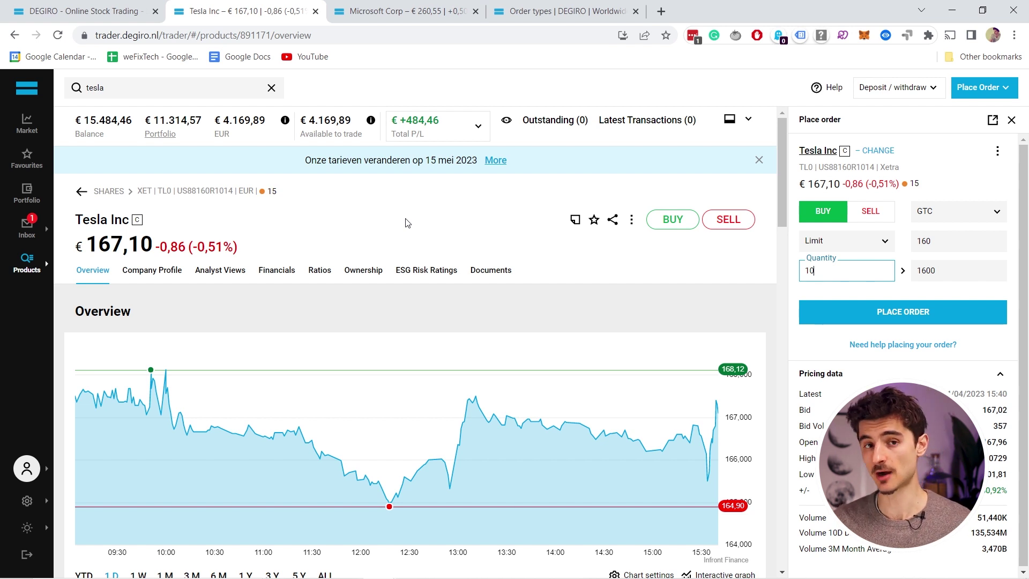
- Submit the Tesla buy order, review its details and fees, and confirm it
{"action": "left_click", "coordinate": [902, 315]}
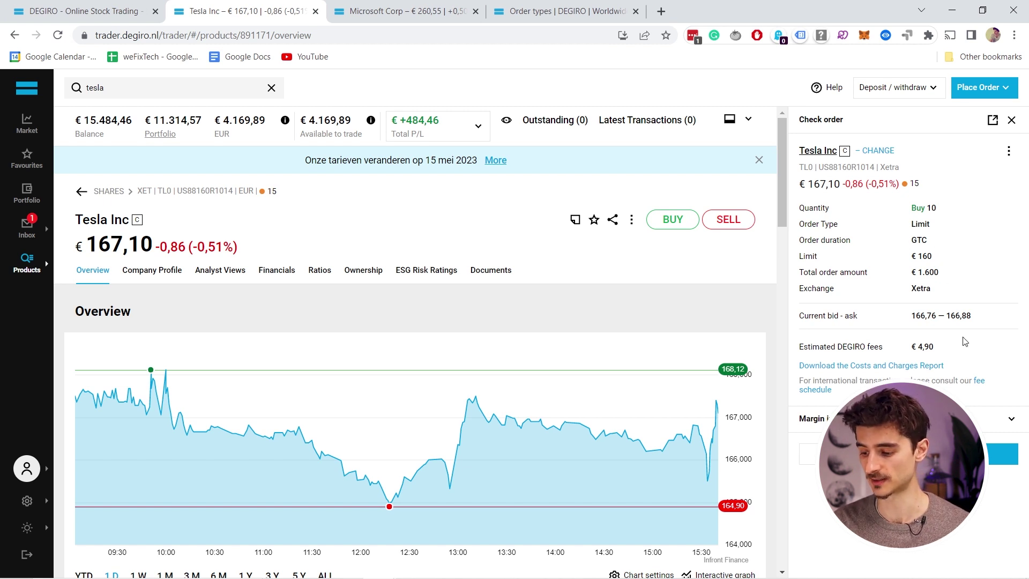
{"action": "left_click", "coordinate": [997, 454]}
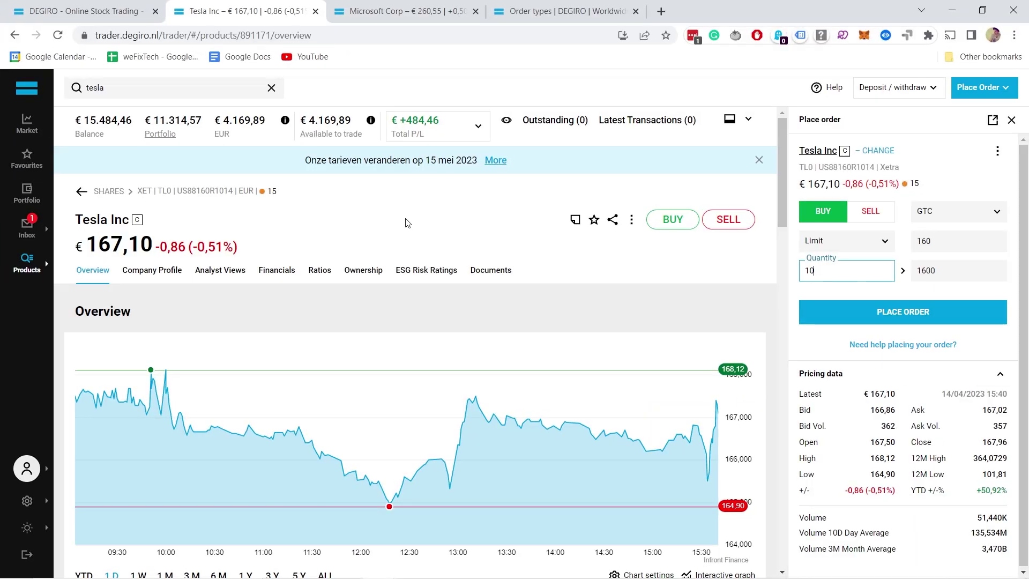
{"action": "left_click", "coordinate": [902, 315]}
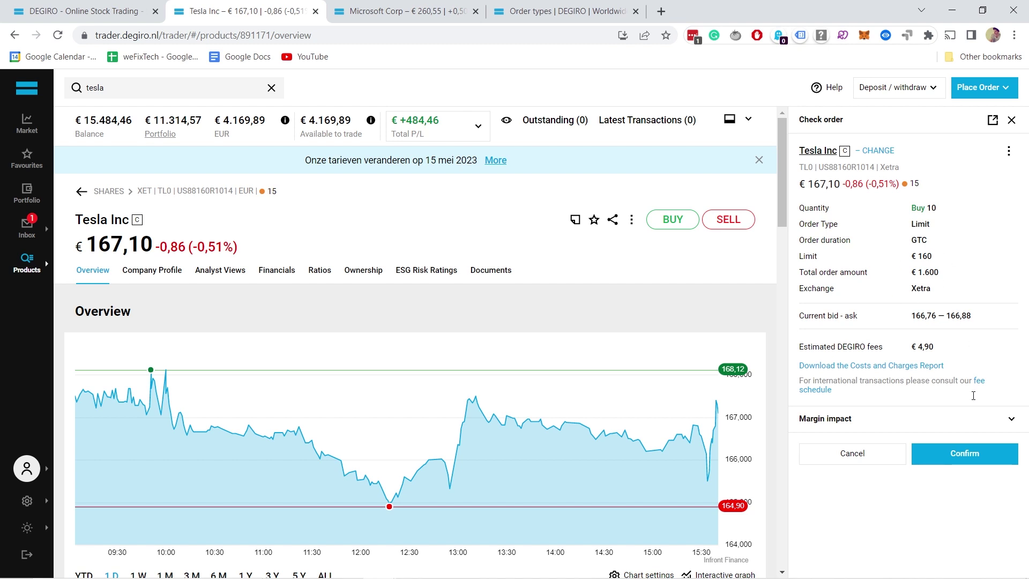
{"action": "left_click", "coordinate": [965, 453]}
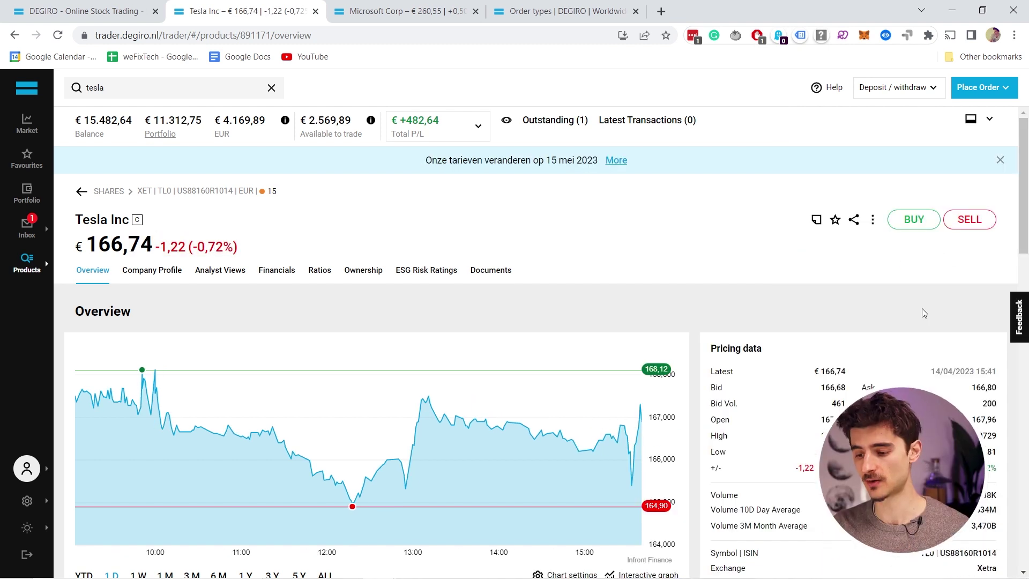
- Expand the account overview and cancel the outstanding Tesla Inc buy order, confirming its deletion
{"action": "left_click", "coordinate": [480, 129]}
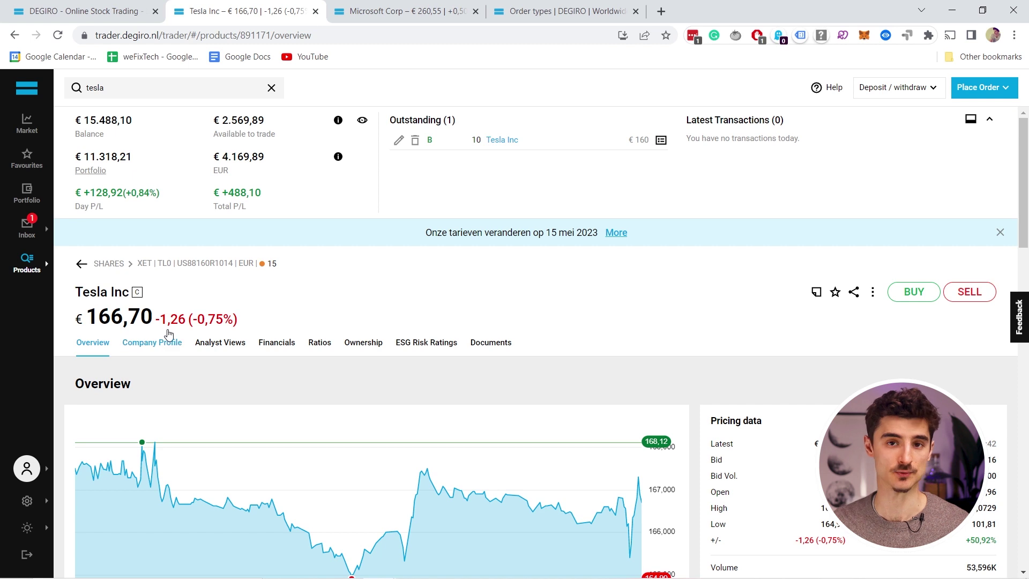
{"action": "left_click", "coordinate": [416, 141]}
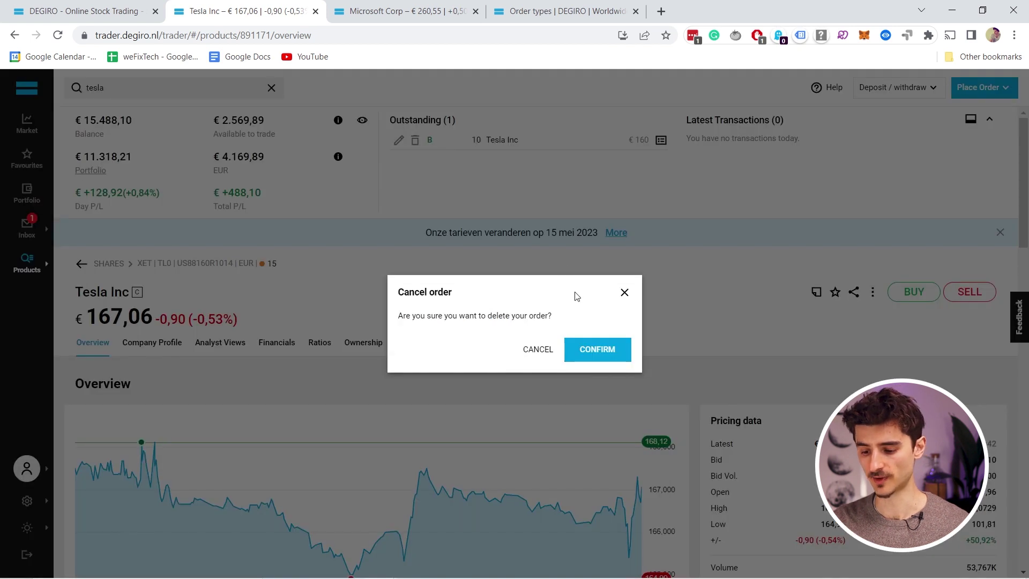
{"action": "left_click", "coordinate": [593, 354]}
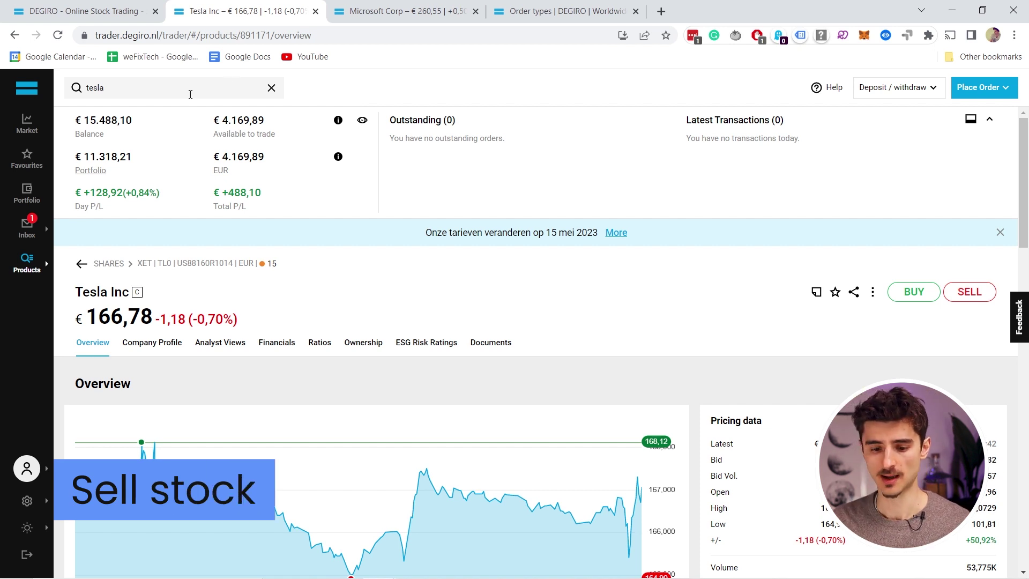
- Open the Microsoft Corp share page from the open positions in the portfolio
{"action": "left_click", "coordinate": [37, 192]}
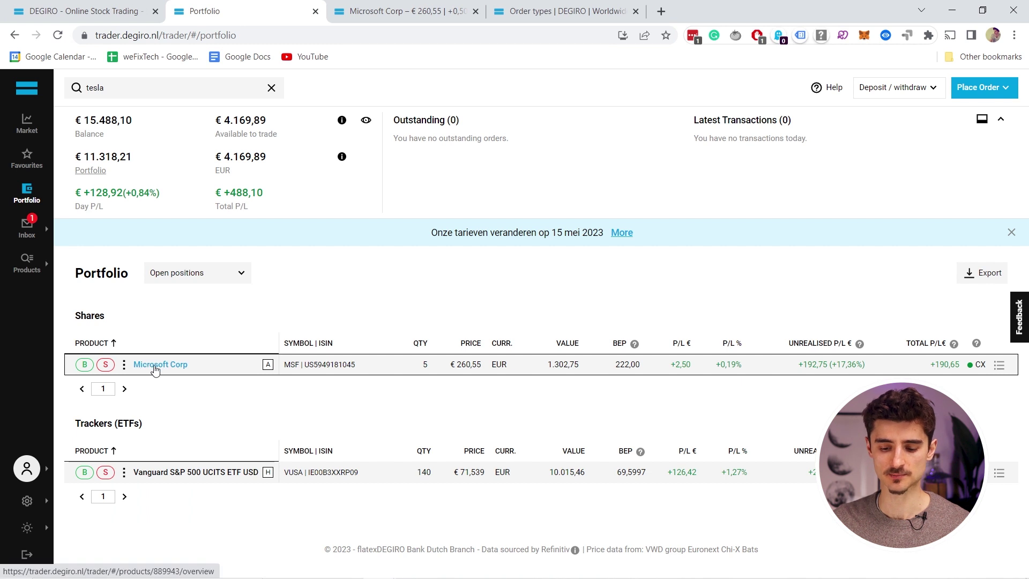
{"action": "left_click", "coordinate": [155, 366]}
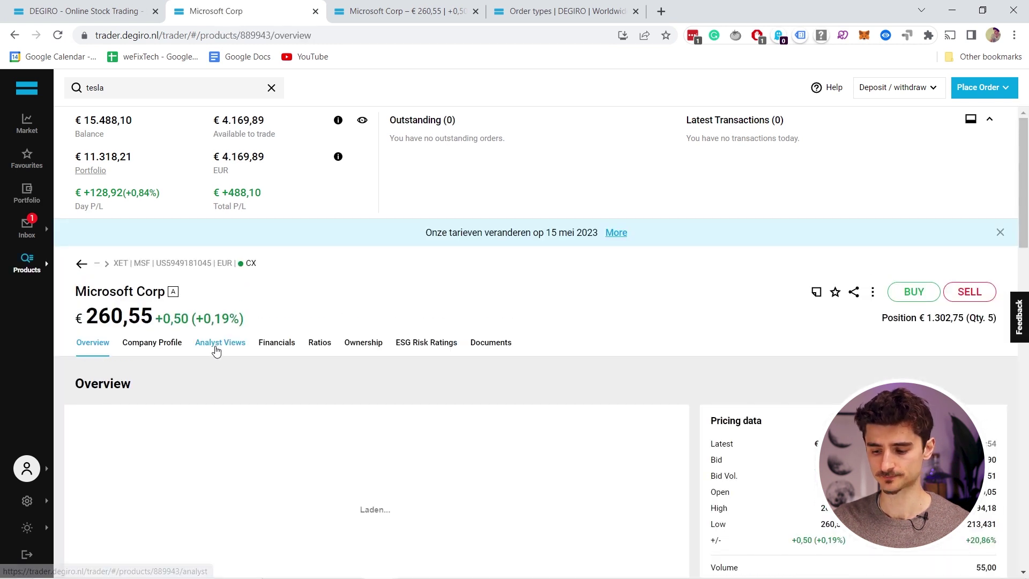
- Prepare a market sell order for 5 Microsoft Corp shares and close the order form without placing it
{"action": "left_click", "coordinate": [972, 292]}
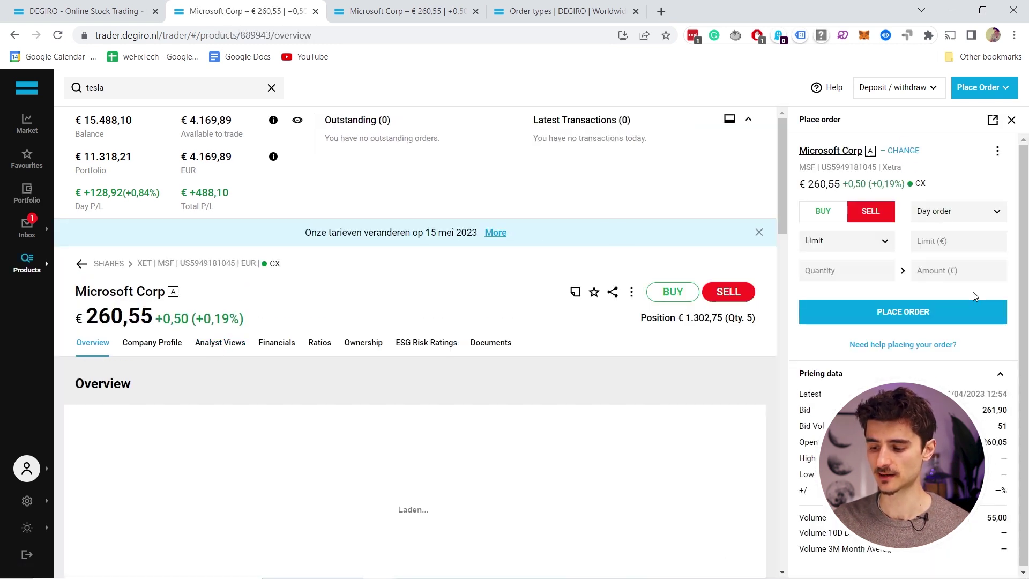
{"action": "left_click", "coordinate": [862, 248]}
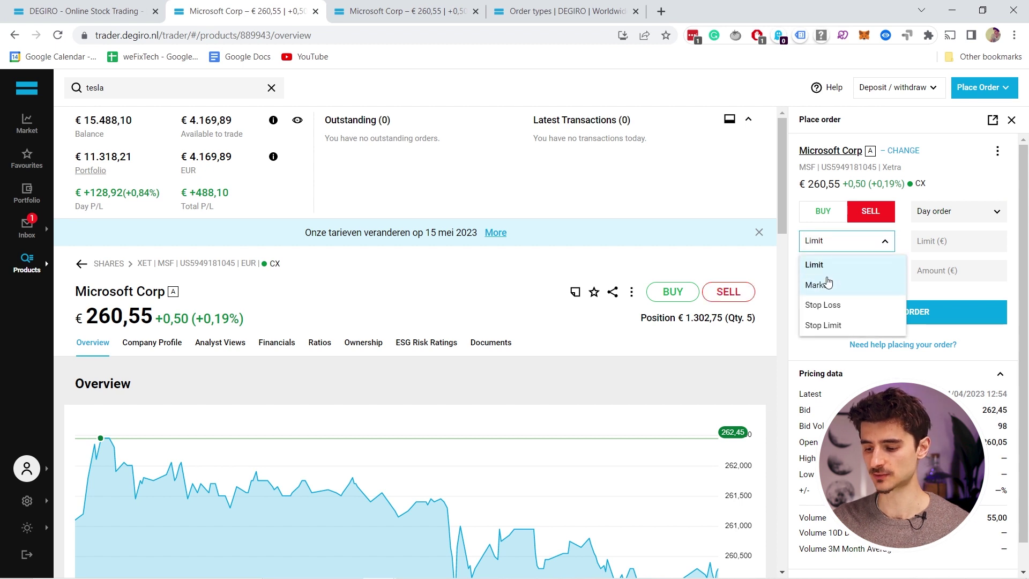
{"action": "left_click", "coordinate": [837, 285]}
{"action": "left_click", "coordinate": [937, 243]}
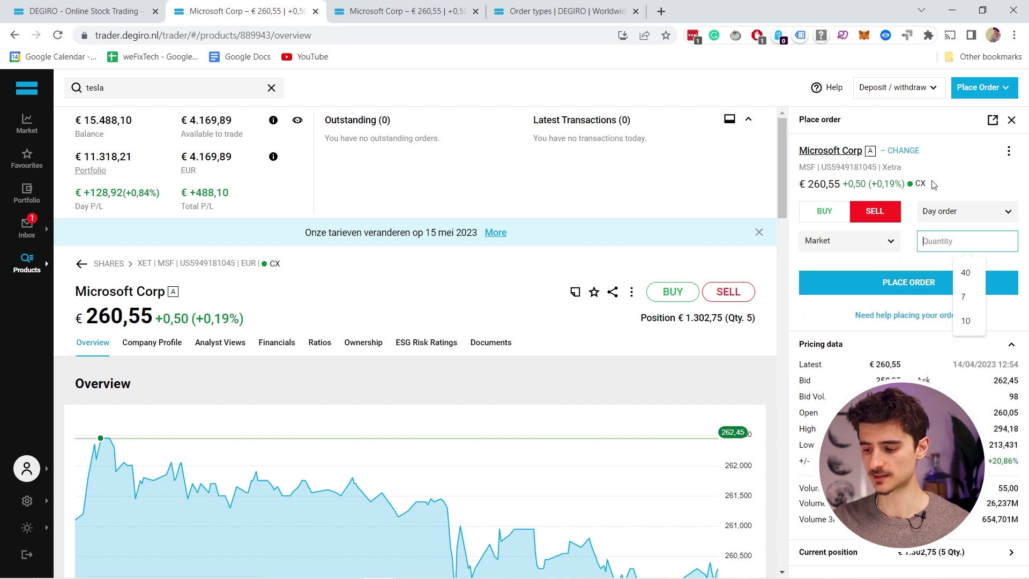
{"action": "type", "text": "5"}
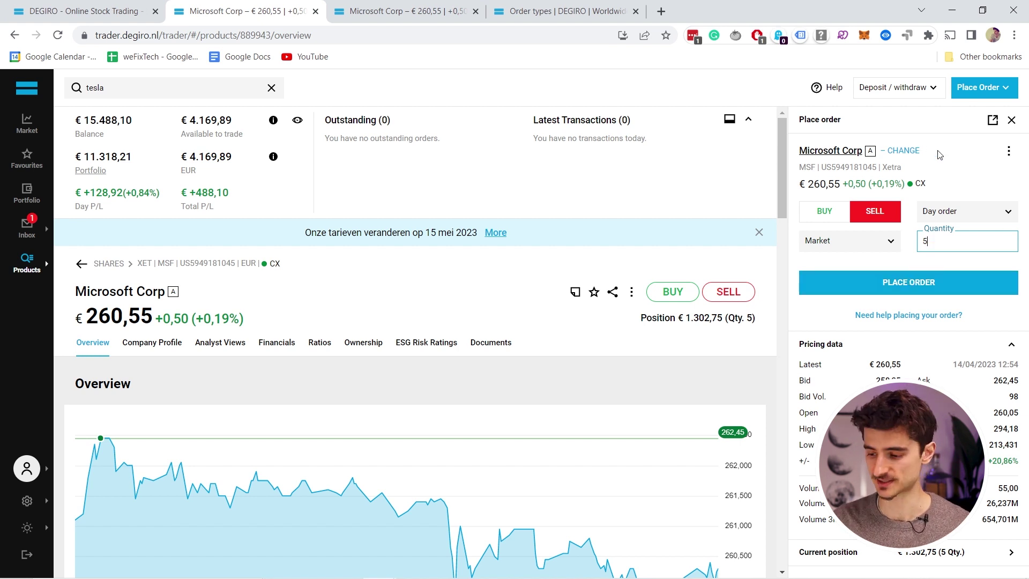
{"action": "left_click", "coordinate": [1012, 120]}
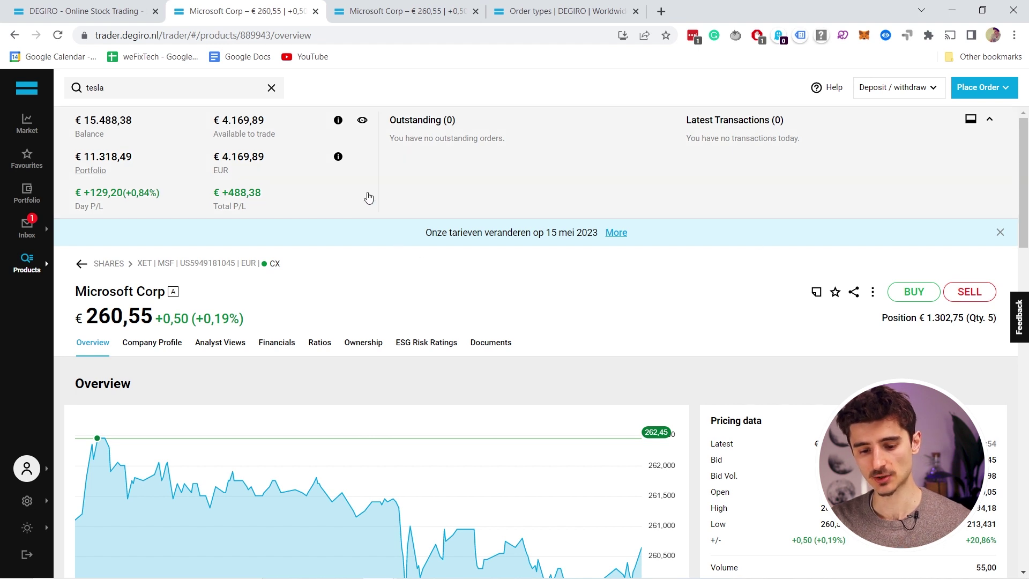
- Open the market overview, display the Europe 50 index chart, and look through the news, top 10 lists and agenda
{"action": "left_click", "coordinate": [24, 130]}
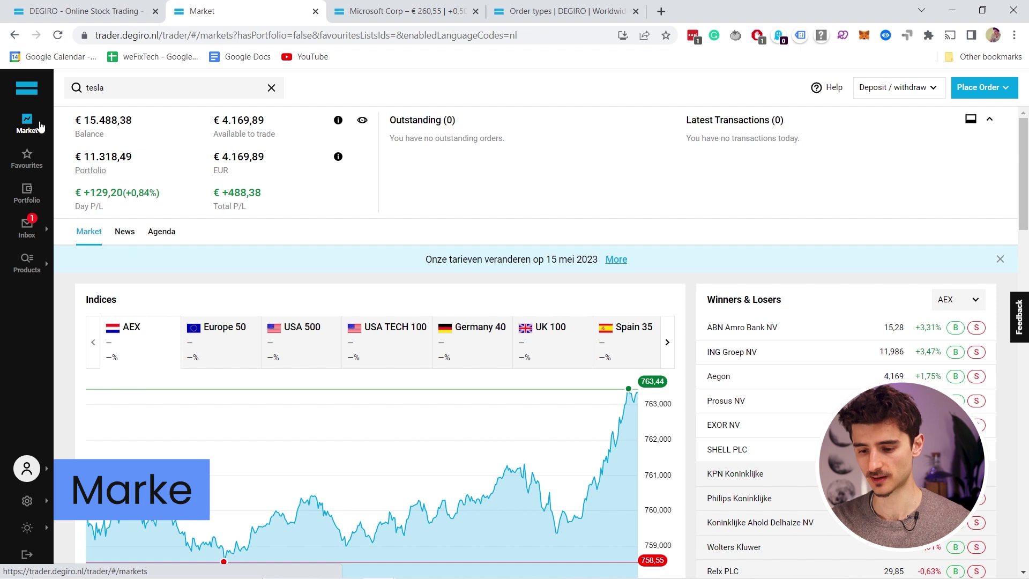
{"action": "scroll", "coordinate": [322, 195], "scroll_direction": "down", "scroll_amount": 3}
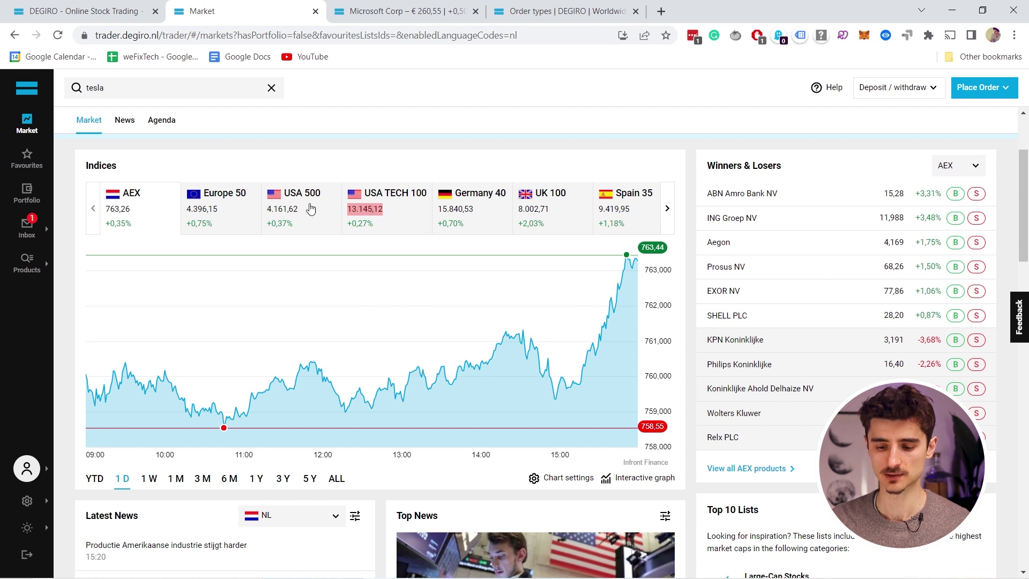
{"action": "left_click", "coordinate": [215, 204]}
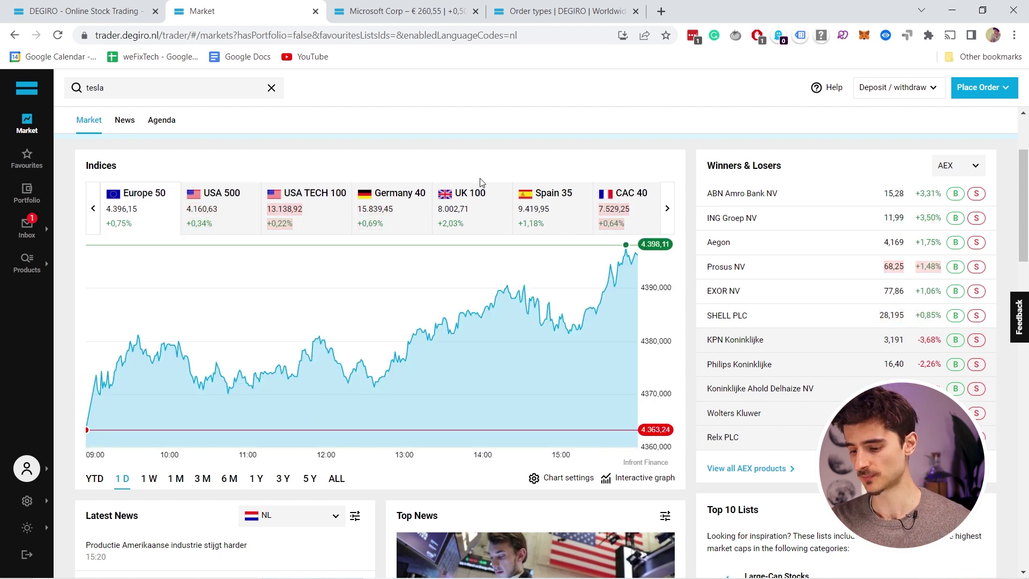
{"action": "scroll", "coordinate": [487, 200], "scroll_direction": "down", "scroll_amount": 5}
{"action": "scroll", "coordinate": [488, 230], "scroll_direction": "down", "scroll_amount": 1}
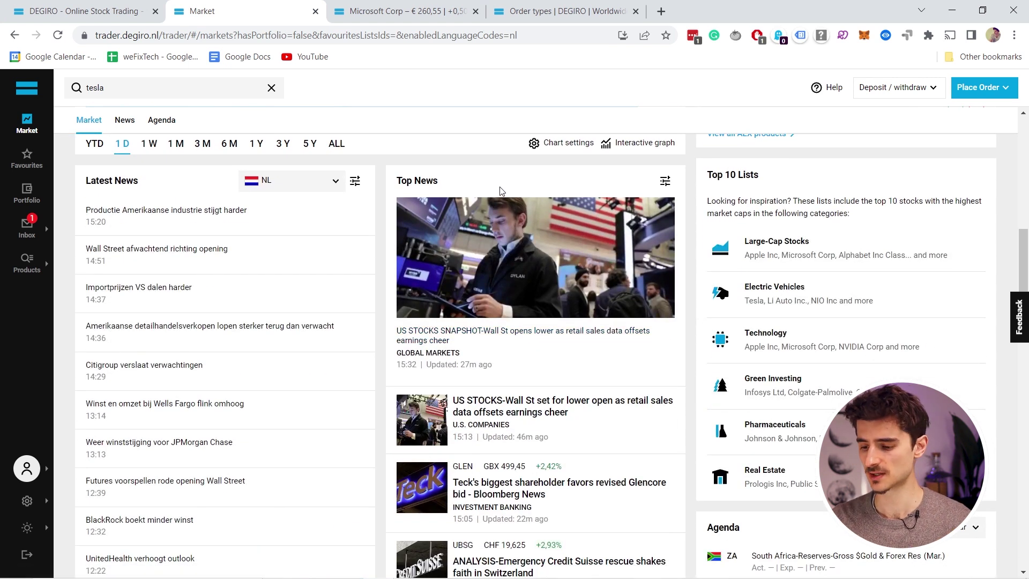
{"action": "scroll", "coordinate": [282, 244], "scroll_direction": "down", "scroll_amount": 3}
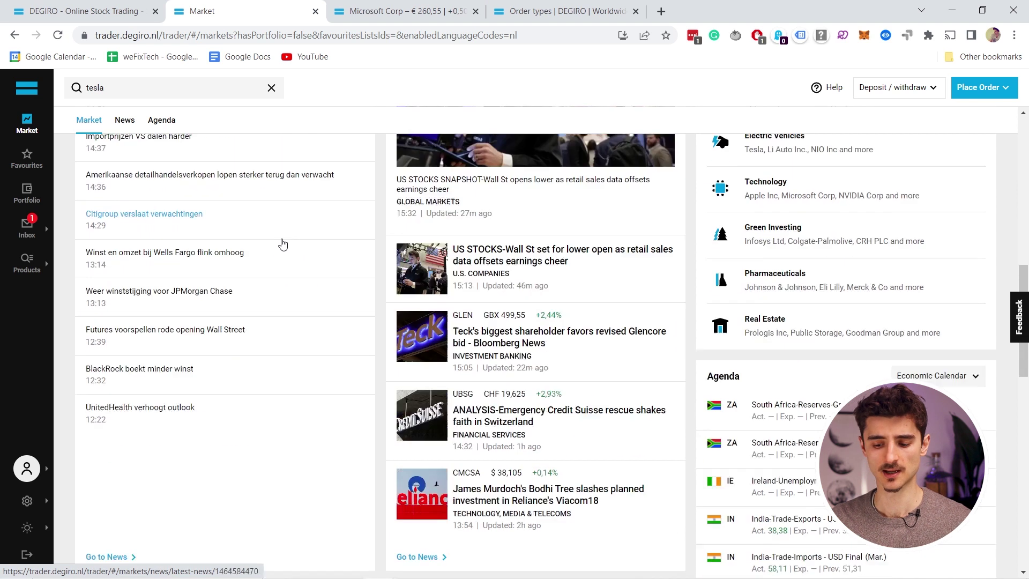
{"action": "scroll", "coordinate": [327, 268], "scroll_direction": "down", "scroll_amount": 5}
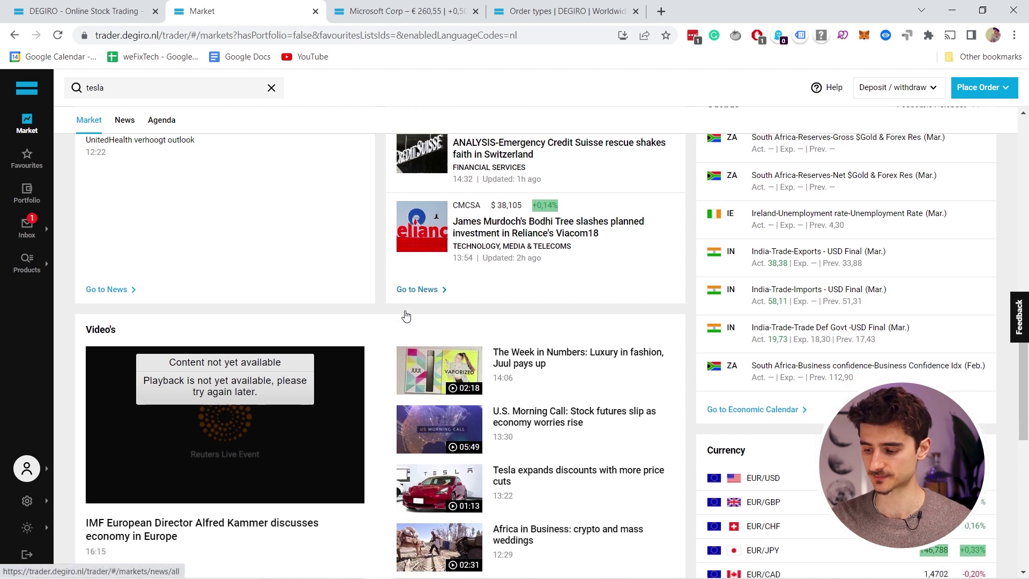
{"action": "scroll", "coordinate": [272, 244], "scroll_direction": "up", "scroll_amount": 5}
- Add the Tesla Inc share traded on TDG to the favourites and open the favourites list
{"action": "left_click", "coordinate": [121, 92]}
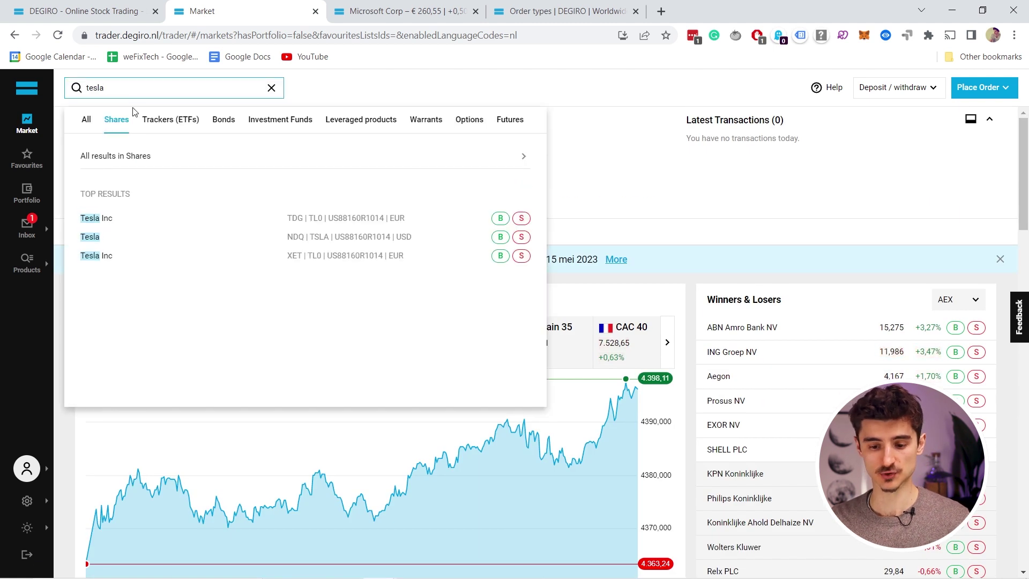
{"action": "left_click", "coordinate": [118, 220]}
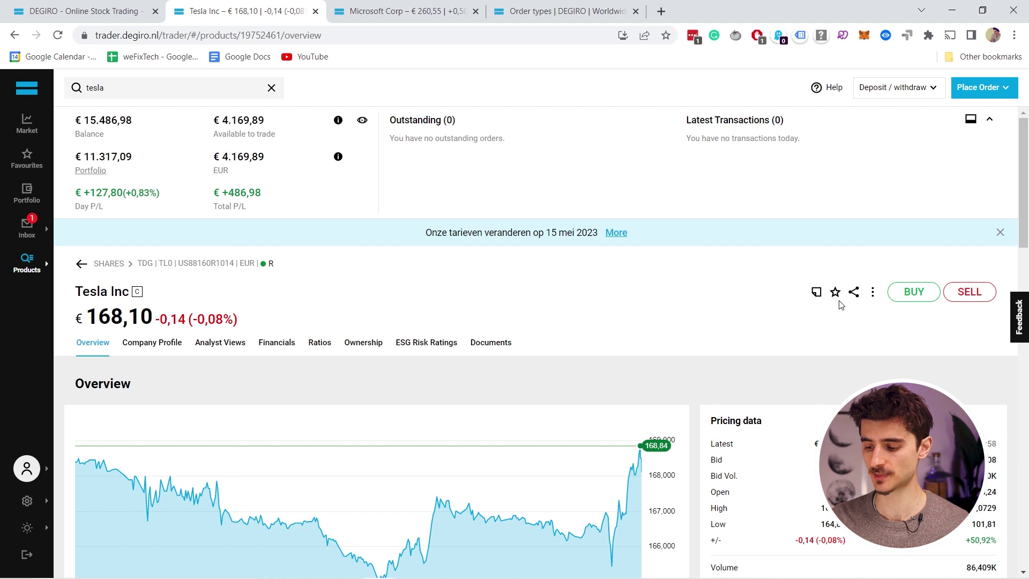
{"action": "left_click", "coordinate": [835, 294]}
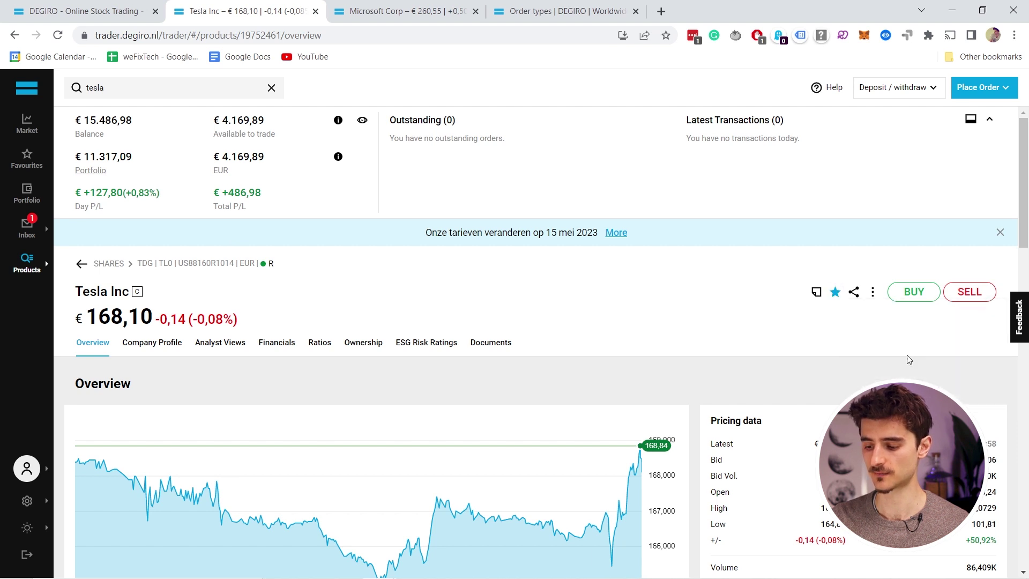
{"action": "left_click", "coordinate": [33, 160]}
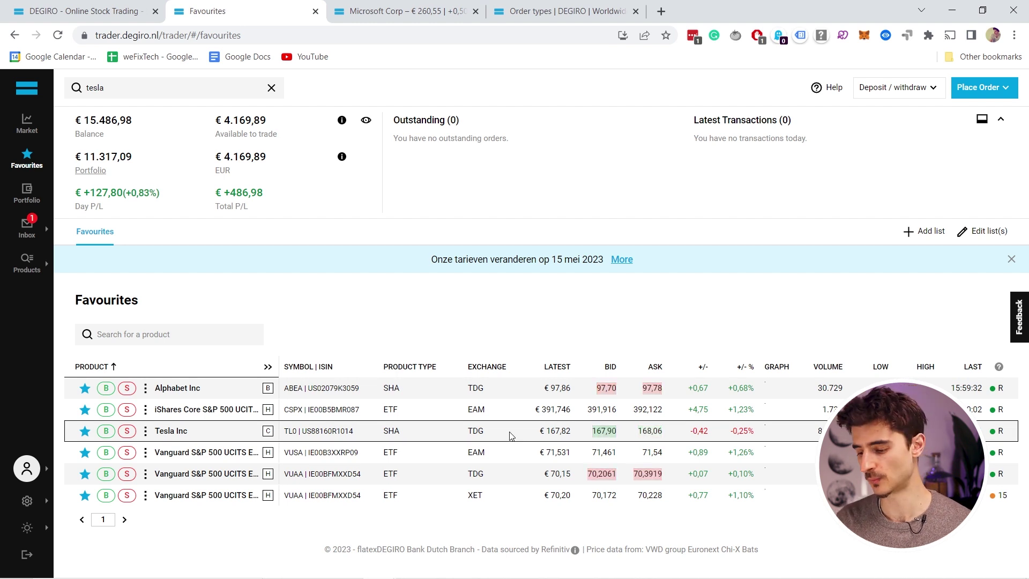
- Review the portfolio's open positions, view the closed positions, and switch back to open positions
{"action": "left_click", "coordinate": [27, 193]}
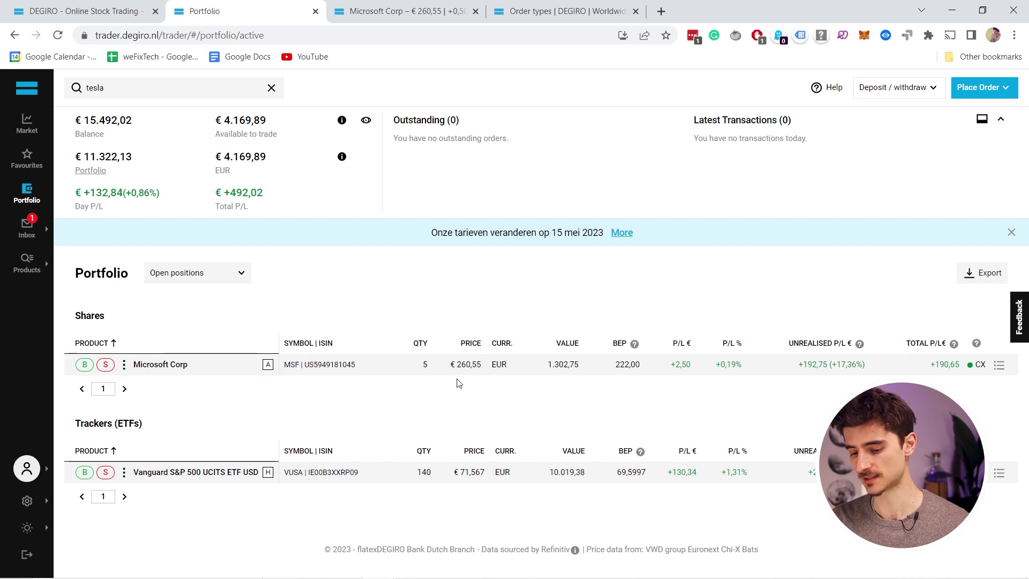
{"action": "mouse_move", "coordinate": [638, 347]}
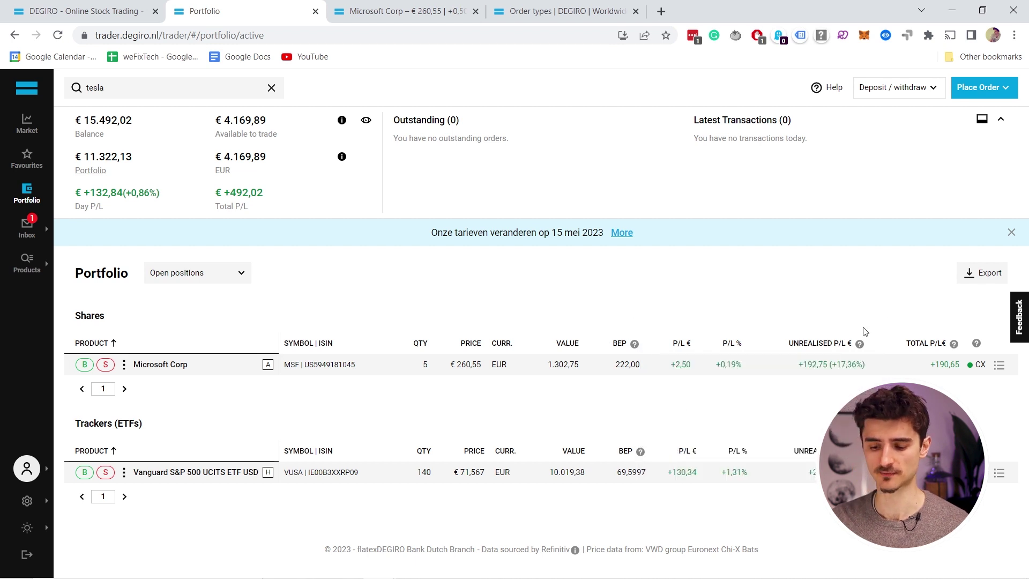
{"action": "left_click", "coordinate": [204, 275]}
{"action": "left_click", "coordinate": [185, 320]}
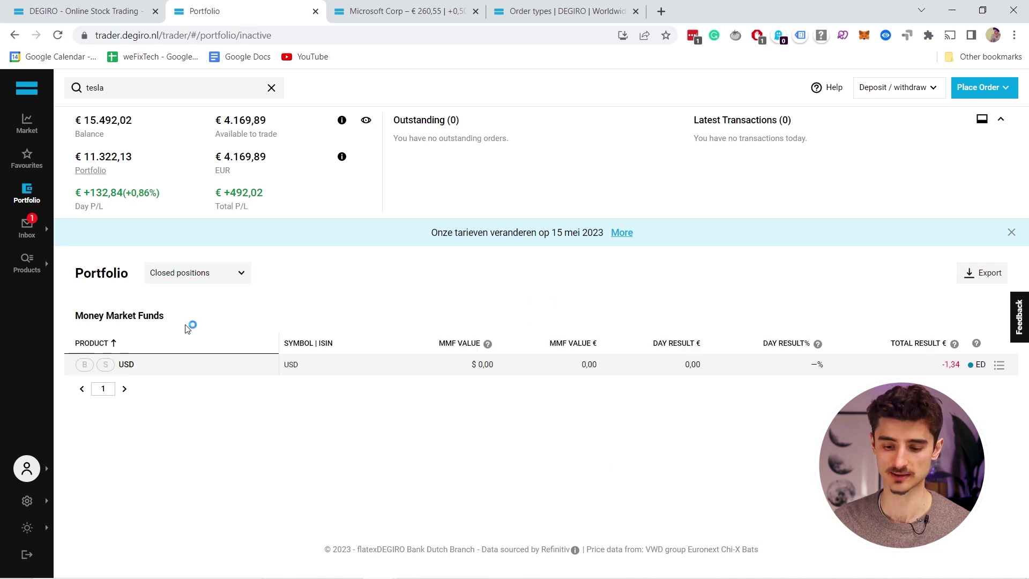
{"action": "left_click", "coordinate": [204, 274]}
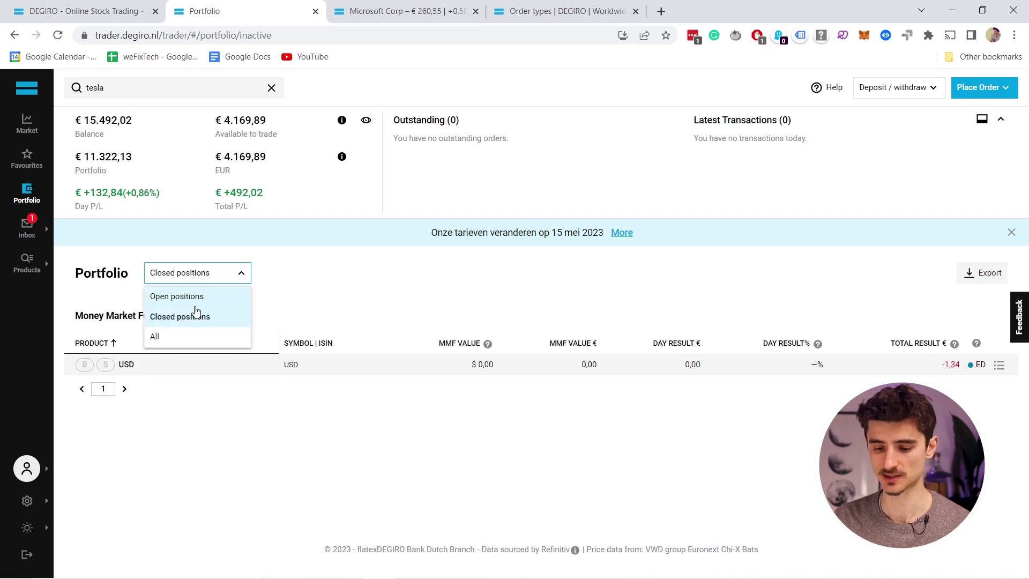
{"action": "left_click", "coordinate": [190, 295]}
- Open the inbox messages and review the booked transactions in the account statement
{"action": "left_click", "coordinate": [24, 228]}
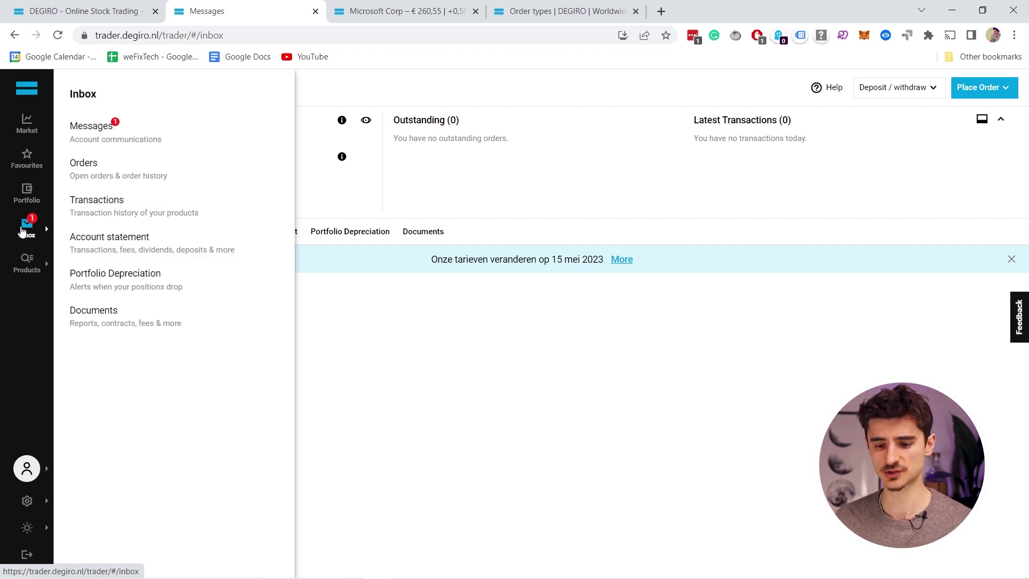
{"action": "left_click", "coordinate": [92, 137]}
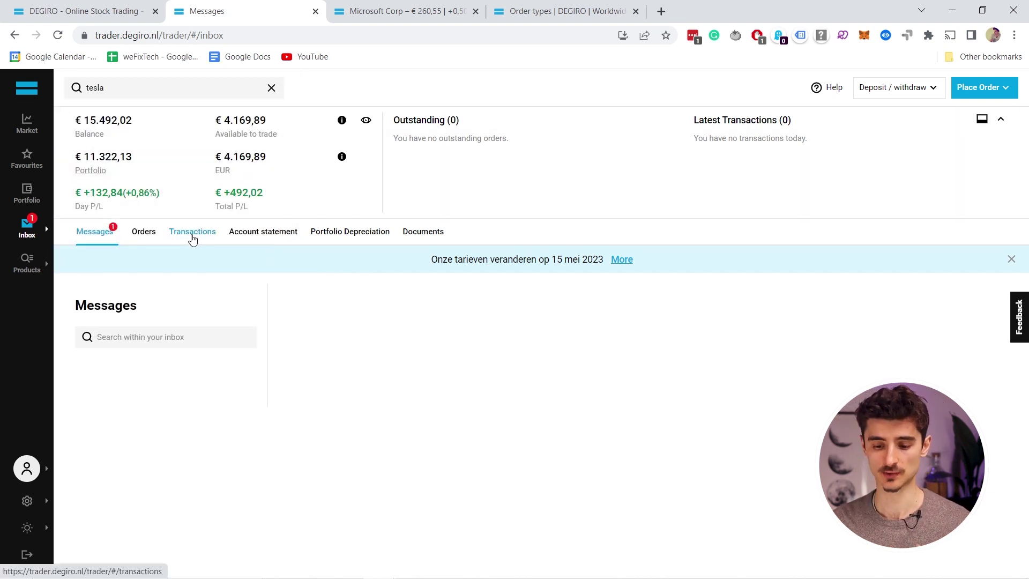
{"action": "left_click", "coordinate": [254, 241]}
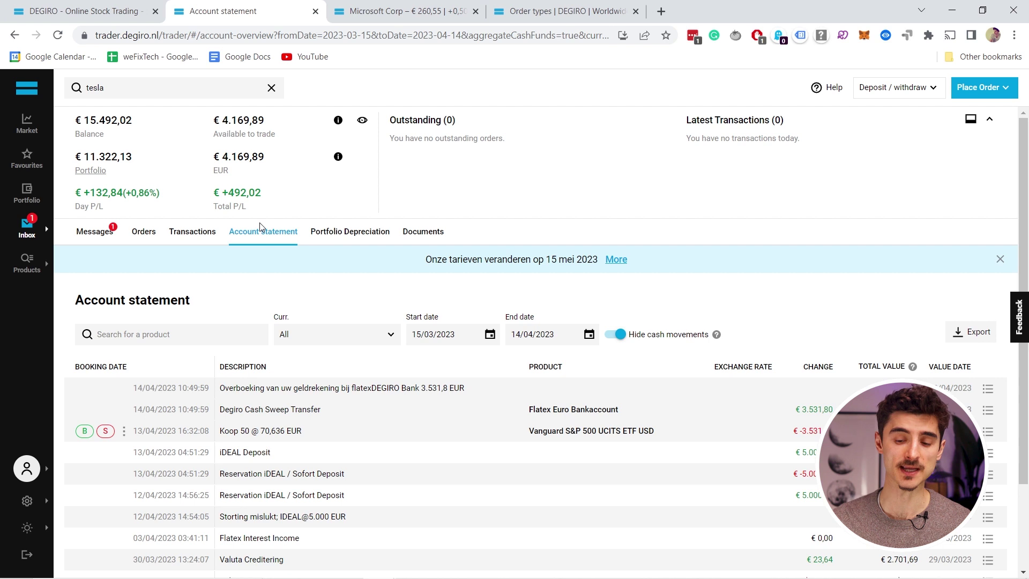
{"action": "scroll", "coordinate": [579, 321], "scroll_direction": "down", "scroll_amount": 2}
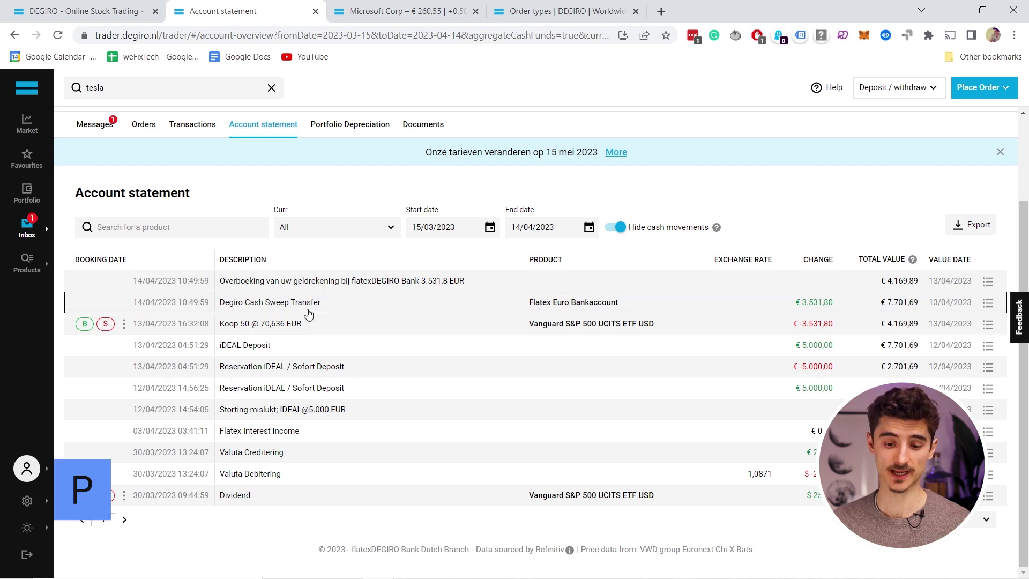
{"action": "left_click", "coordinate": [27, 261]}
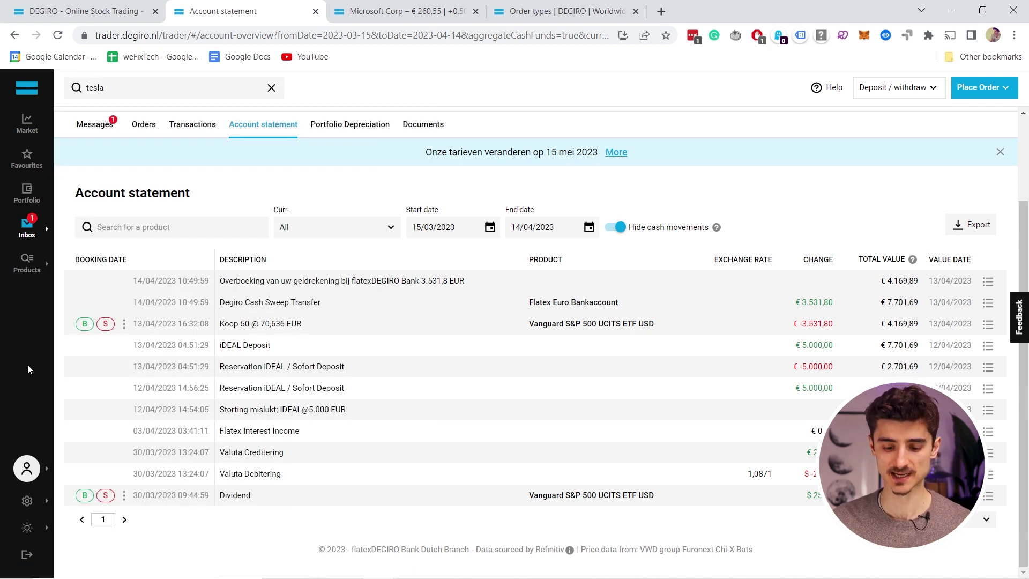
- Compare the Basic, Active and Trader accounts in the trading settings and collapse the account overview
{"action": "mouse_move", "coordinate": [27, 468]}
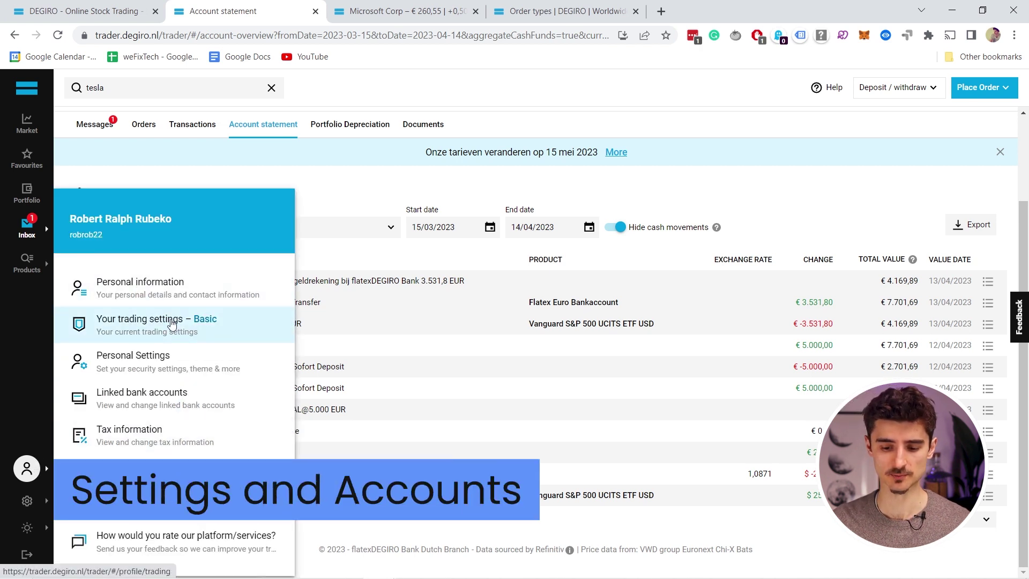
{"action": "left_click", "coordinate": [120, 331]}
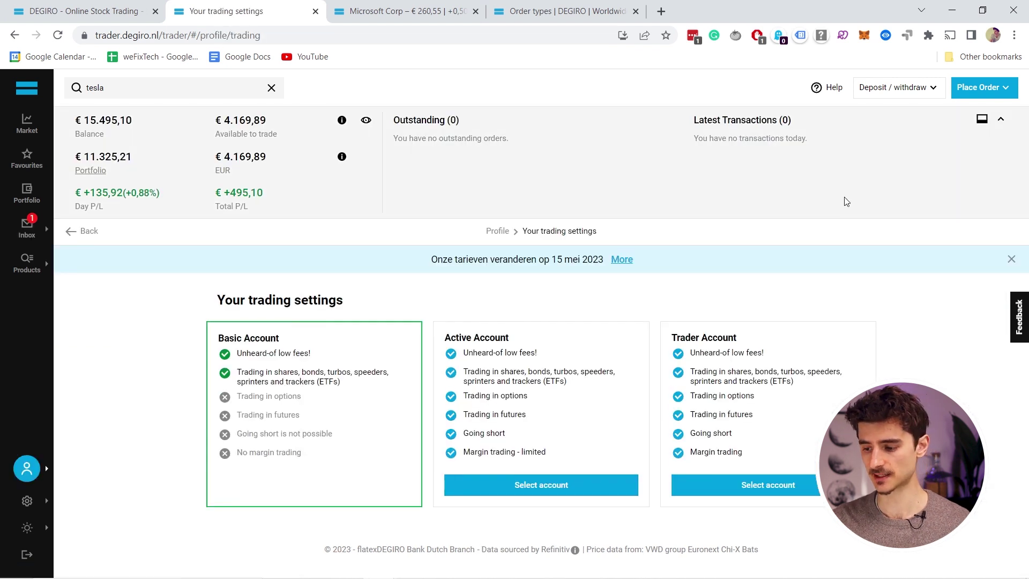
{"action": "left_click", "coordinate": [1000, 118]}
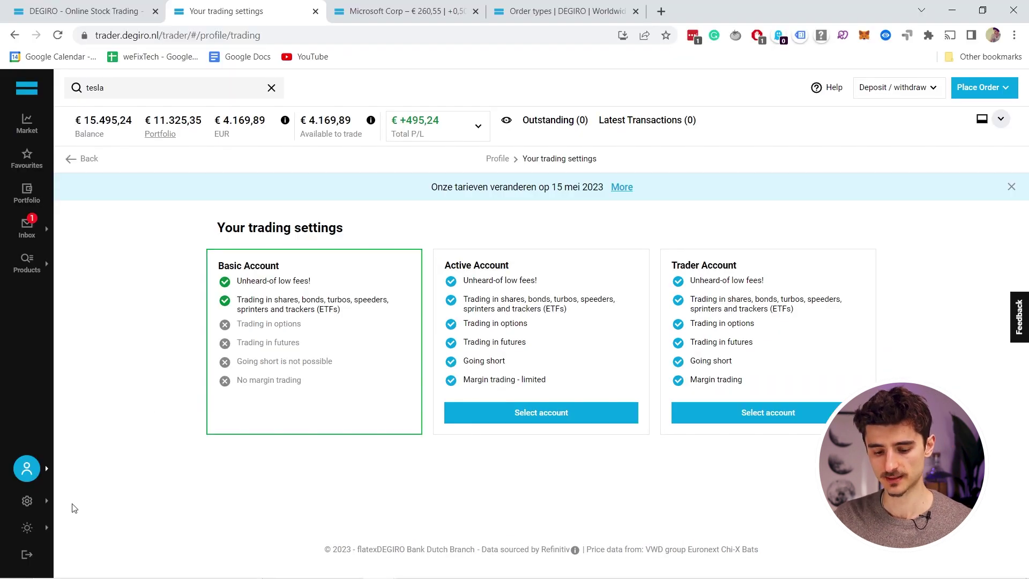
- Open the product settings and examine which standard and complex investment product groups are enabled
{"action": "mouse_move", "coordinate": [29, 503]}
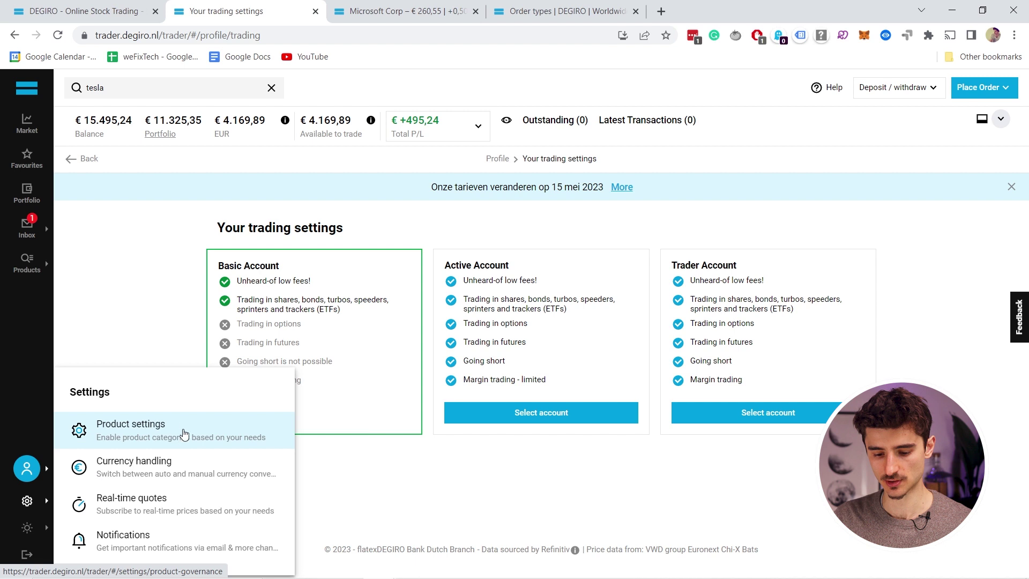
{"action": "left_click", "coordinate": [132, 424]}
{"action": "scroll", "coordinate": [220, 286], "scroll_direction": "down", "scroll_amount": 5}
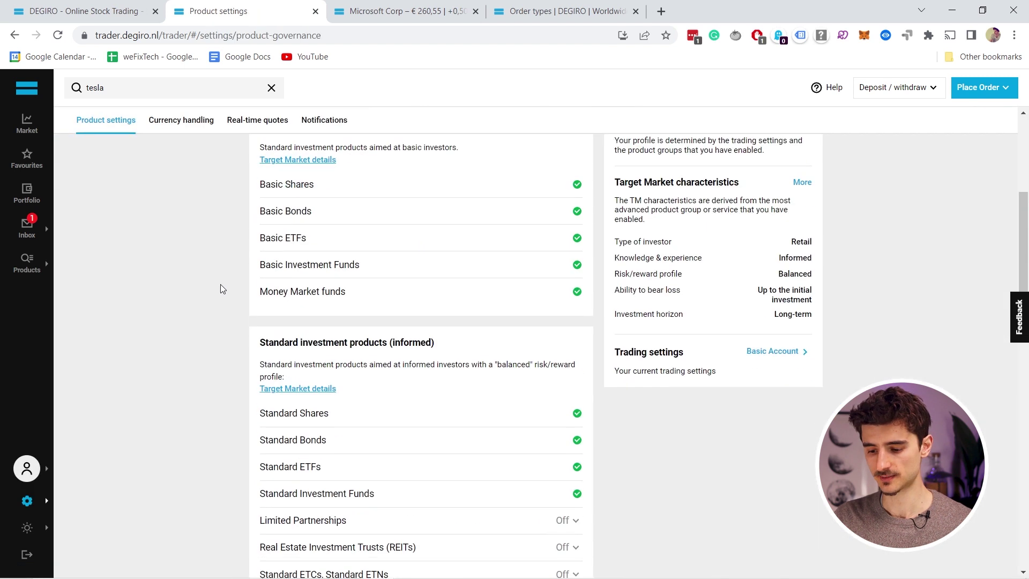
{"action": "scroll", "coordinate": [423, 358], "scroll_direction": "down", "scroll_amount": 3}
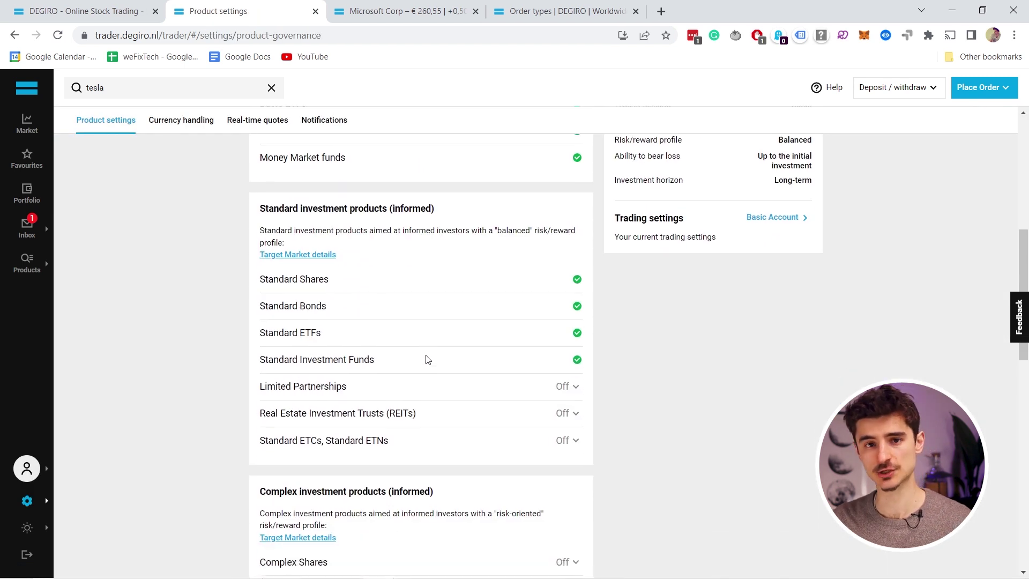
{"action": "scroll", "coordinate": [505, 386], "scroll_direction": "down", "scroll_amount": 7}
{"action": "scroll", "coordinate": [705, 324], "scroll_direction": "up", "scroll_amount": 14}
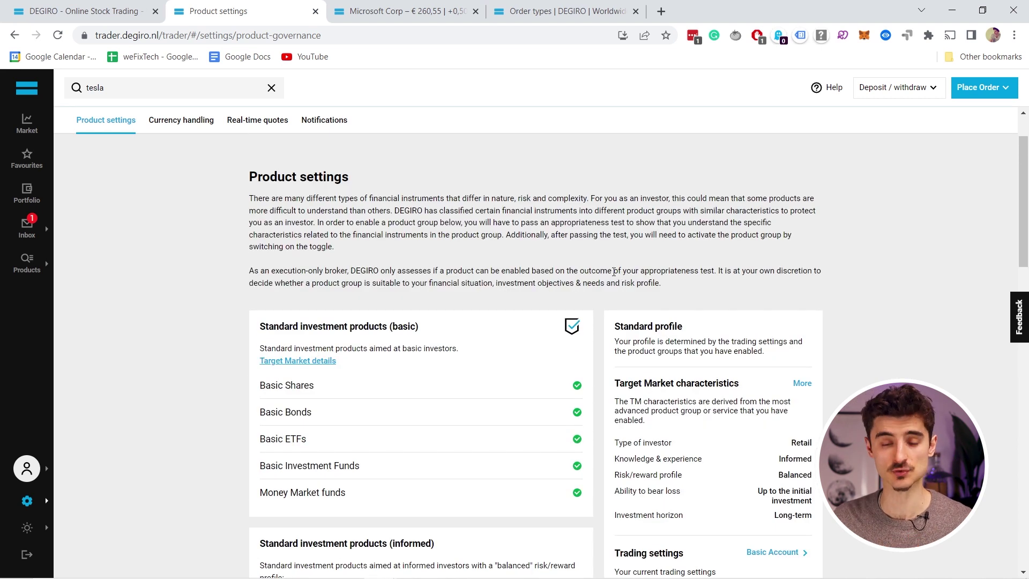
{"action": "scroll", "coordinate": [614, 272], "scroll_direction": "down", "scroll_amount": 3}
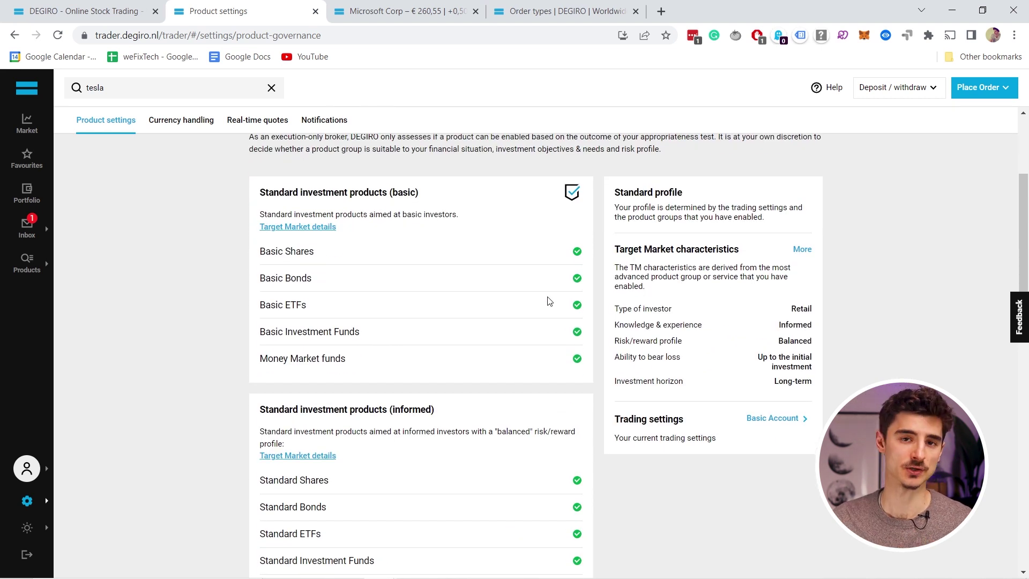
{"action": "scroll", "coordinate": [476, 294], "scroll_direction": "down", "scroll_amount": 3}
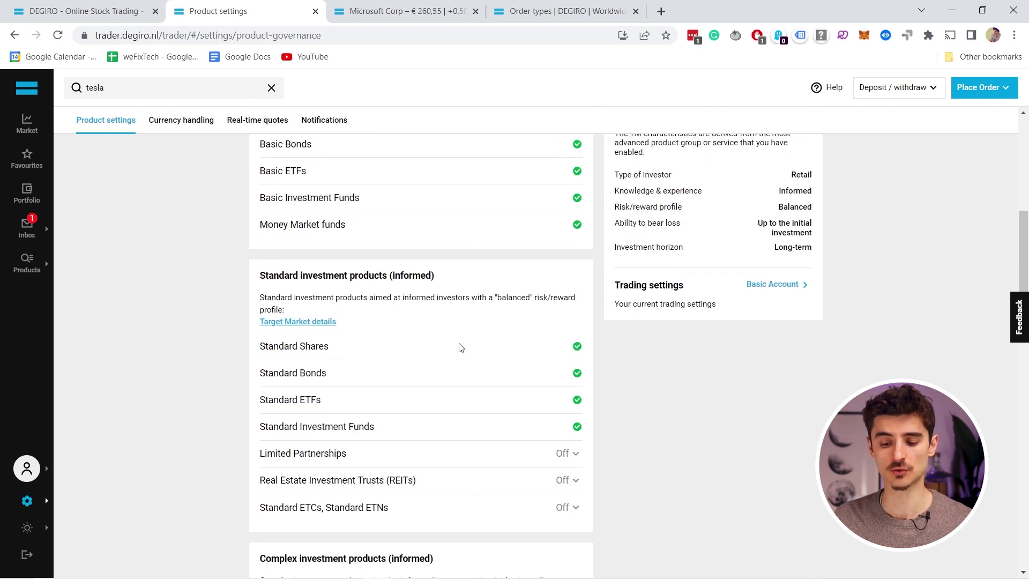
{"action": "scroll", "coordinate": [443, 352], "scroll_direction": "down", "scroll_amount": 9}
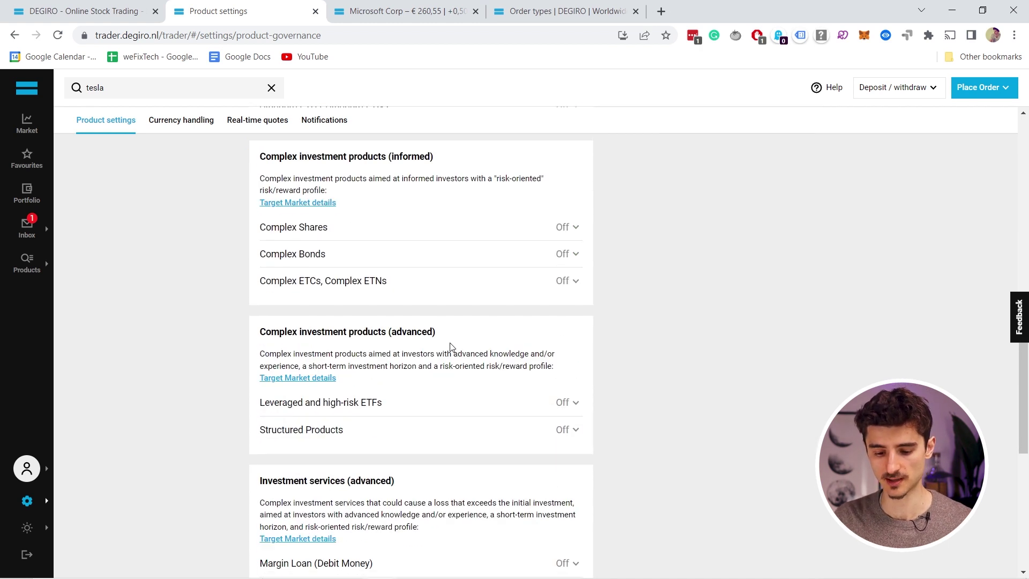
- Review the currency handling settings for GBP and USD and the list of real-time quote subscriptions
{"action": "mouse_move", "coordinate": [27, 501]}
{"action": "left_click", "coordinate": [138, 474]}
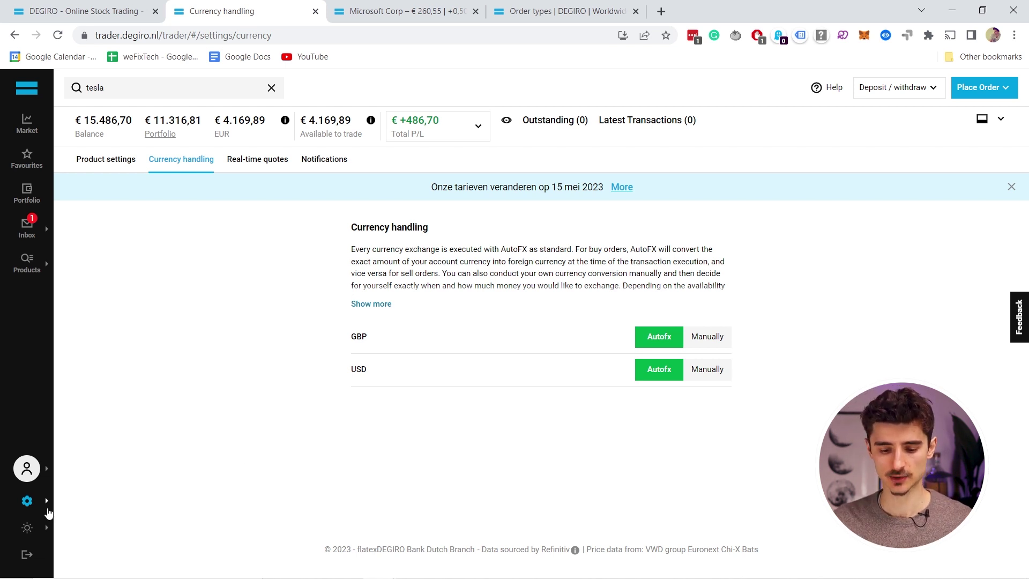
{"action": "left_click", "coordinate": [28, 501]}
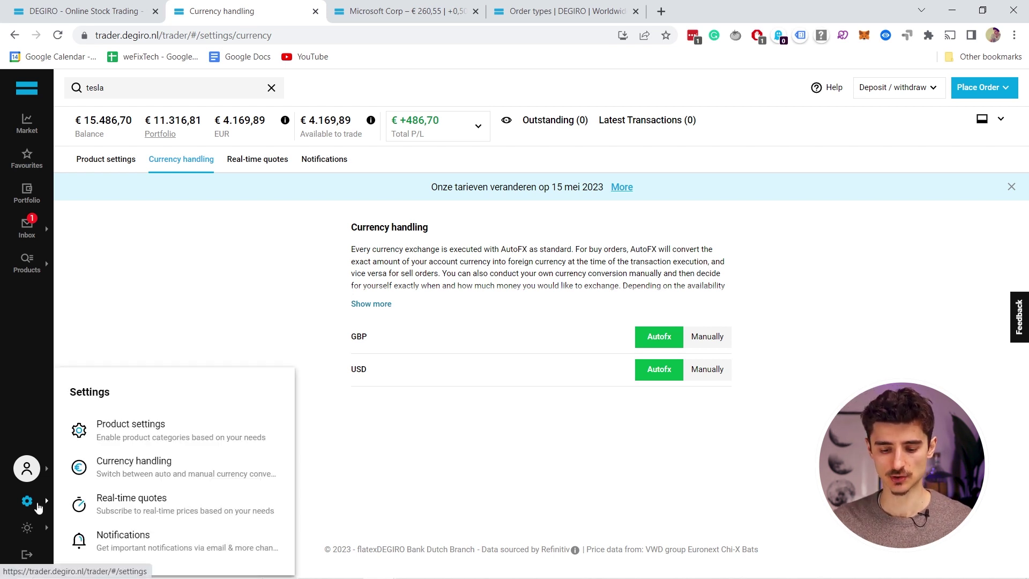
{"action": "left_click", "coordinate": [139, 513]}
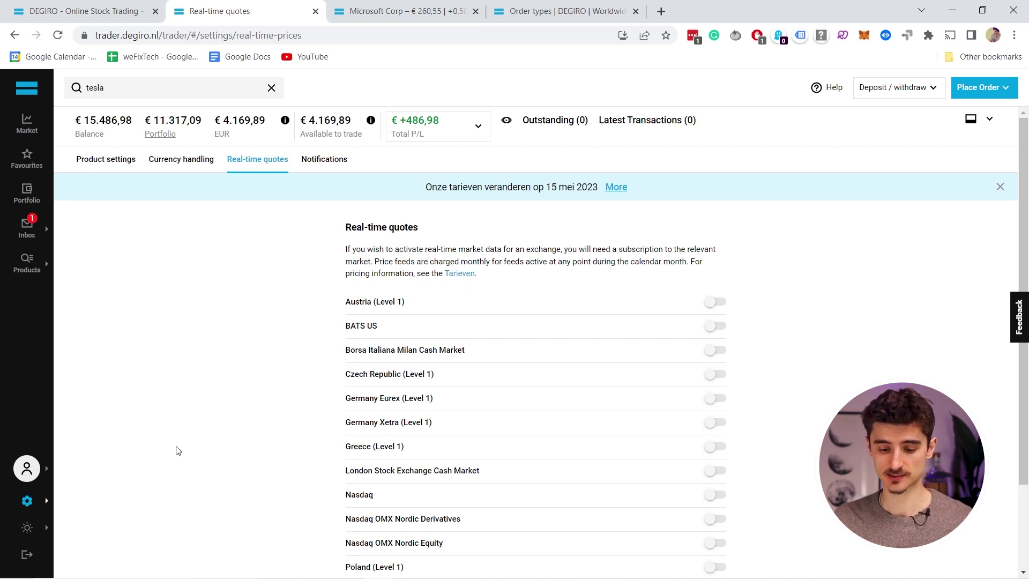
{"action": "mouse_move", "coordinate": [27, 471]}
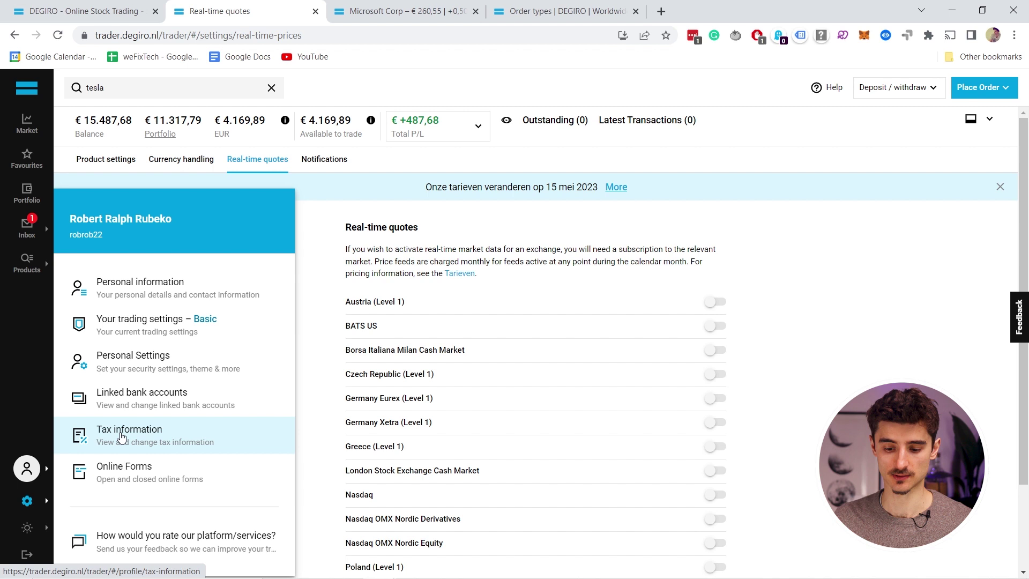